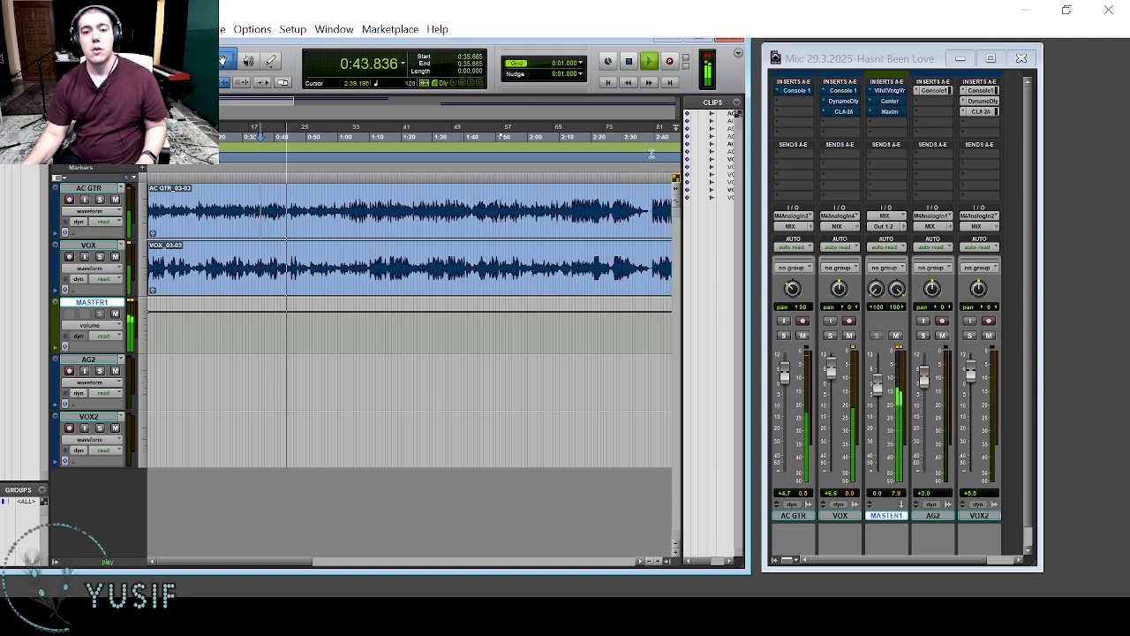
Activate all inserts on the AC GTR, VOX and MASTER1 channels and play the processed mix.
key("space")
left_click(796, 92, "ctrl")
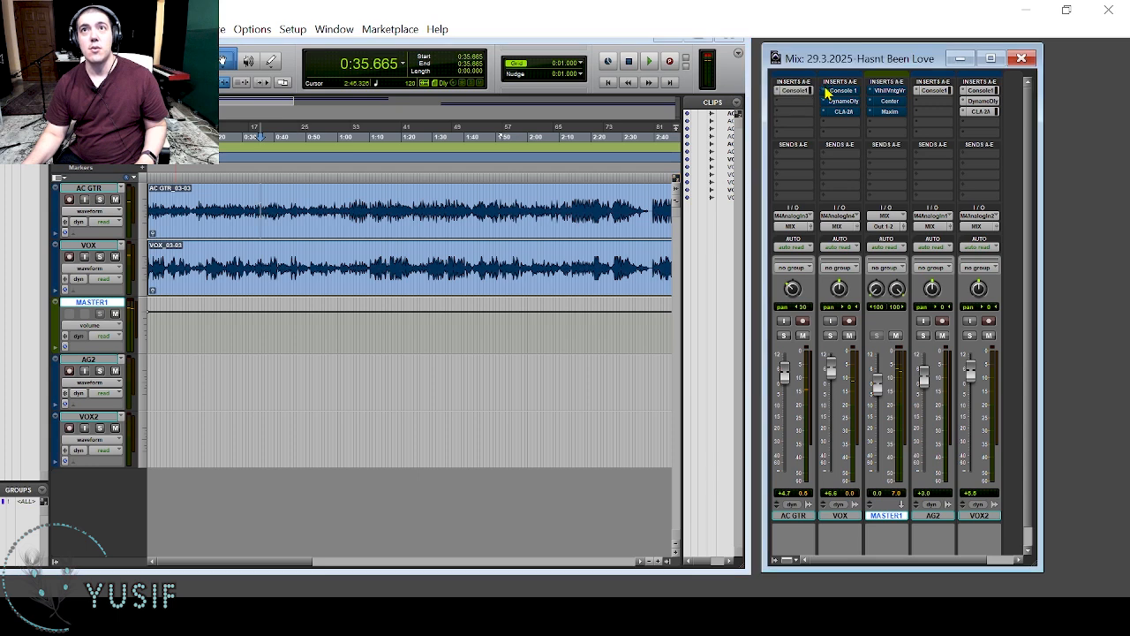
left_click(835, 92, "ctrl")
left_click(840, 101, "ctrl")
left_click(845, 112, "ctrl")
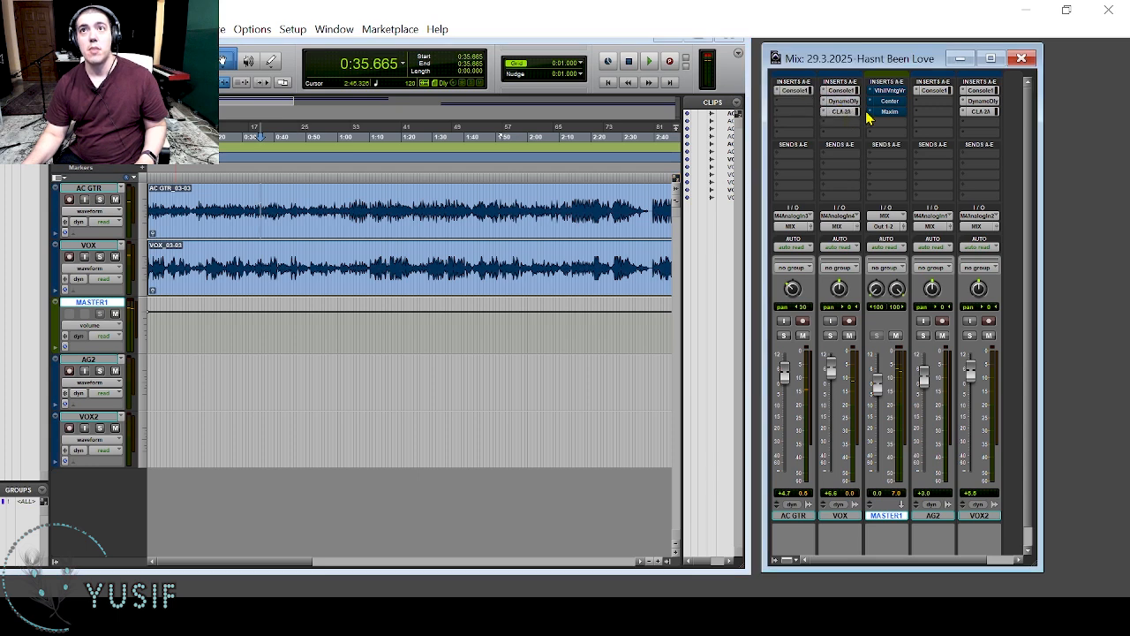
left_click(886, 112, "ctrl")
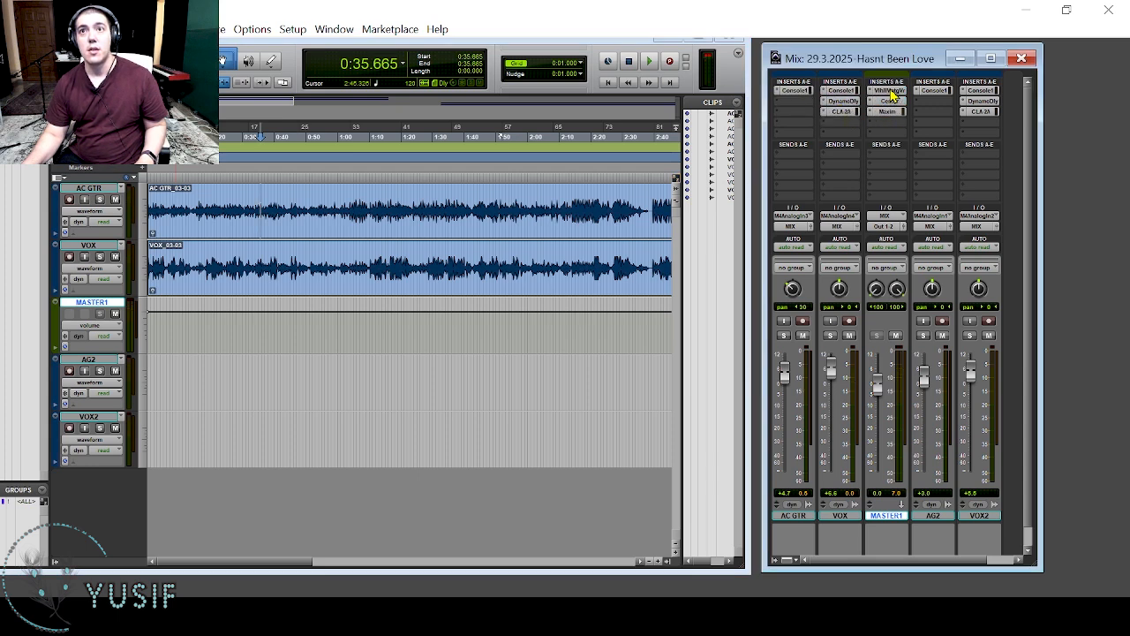
key("space")
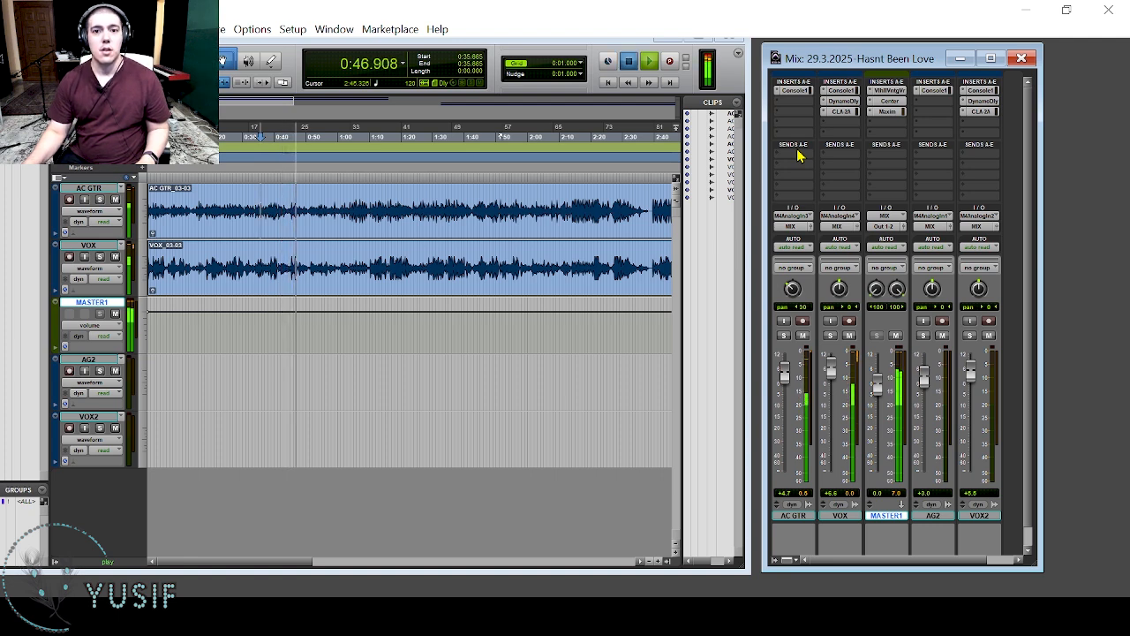
key("space")
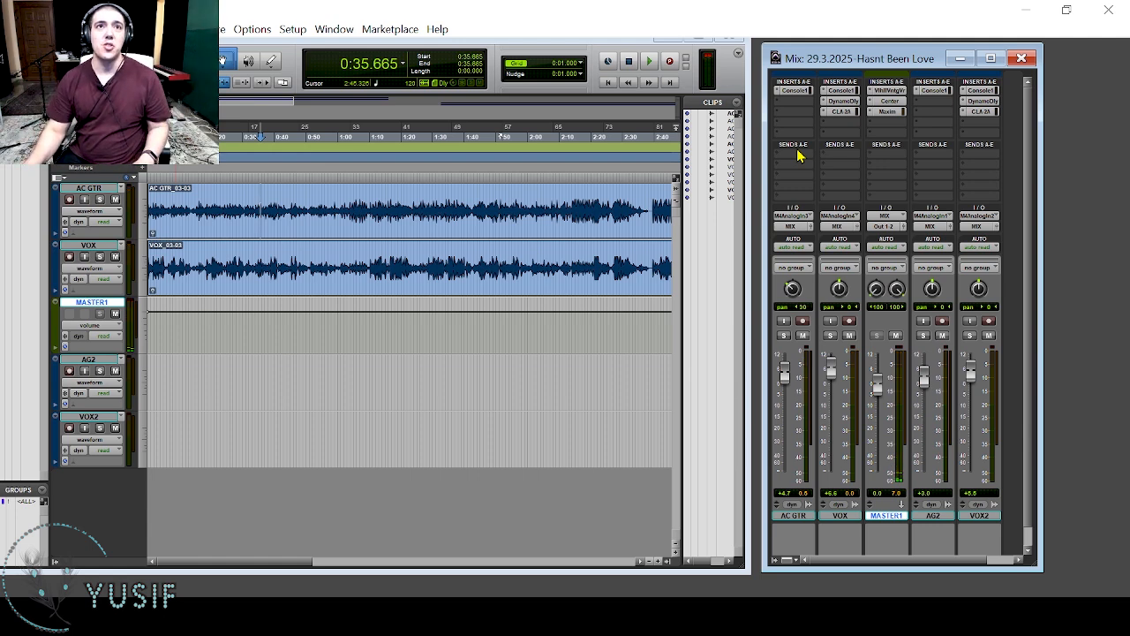
Bypass all inserts on the VOX and MASTER1 channels, leaving Console 1 active on AC GTR.
left_click(841, 101, "ctrl")
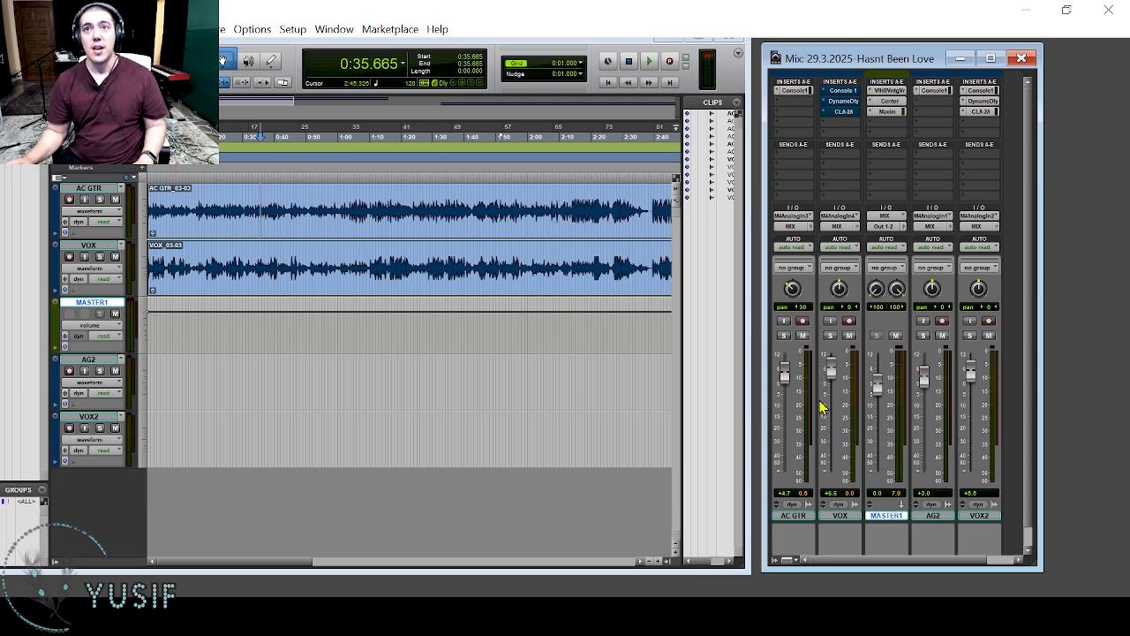
left_click(881, 92, "ctrl")
left_click(885, 112, "ctrl")
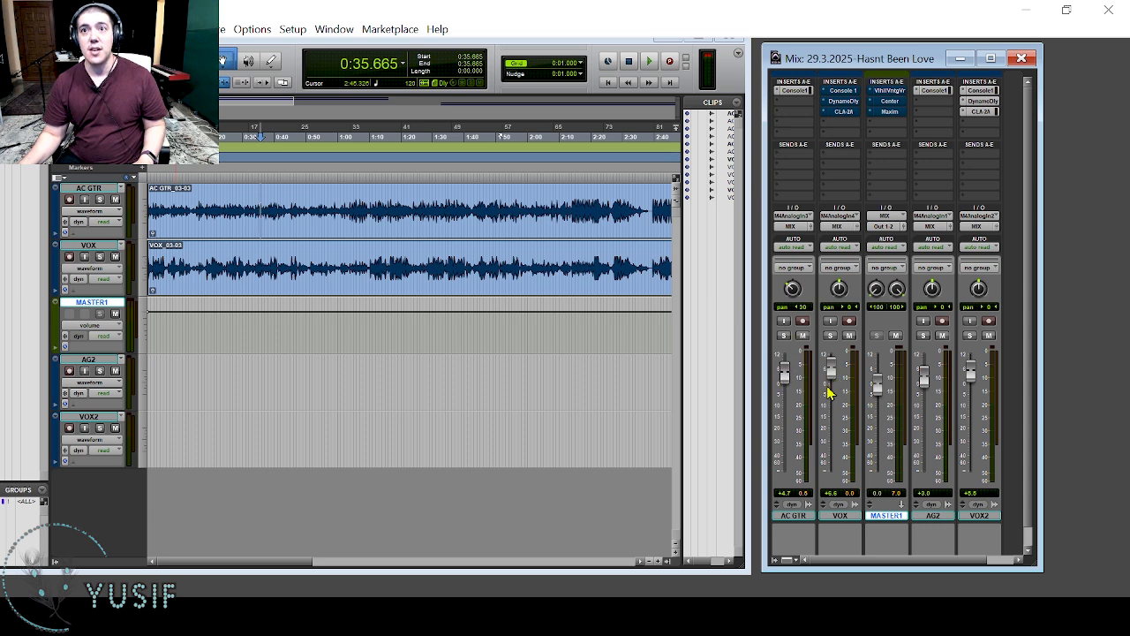
Hide the AG2 and VOX2 tracks so that only AC GTR, VOX and MASTER1 are shown.
left_click(837, 516)
left_click(934, 515)
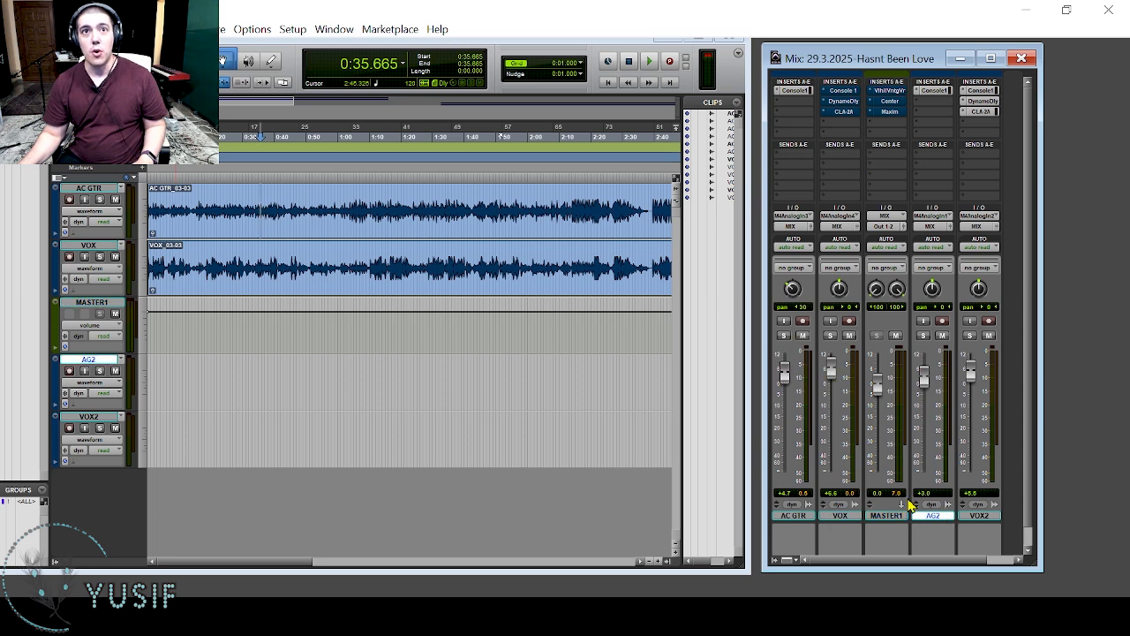
left_click(85, 355)
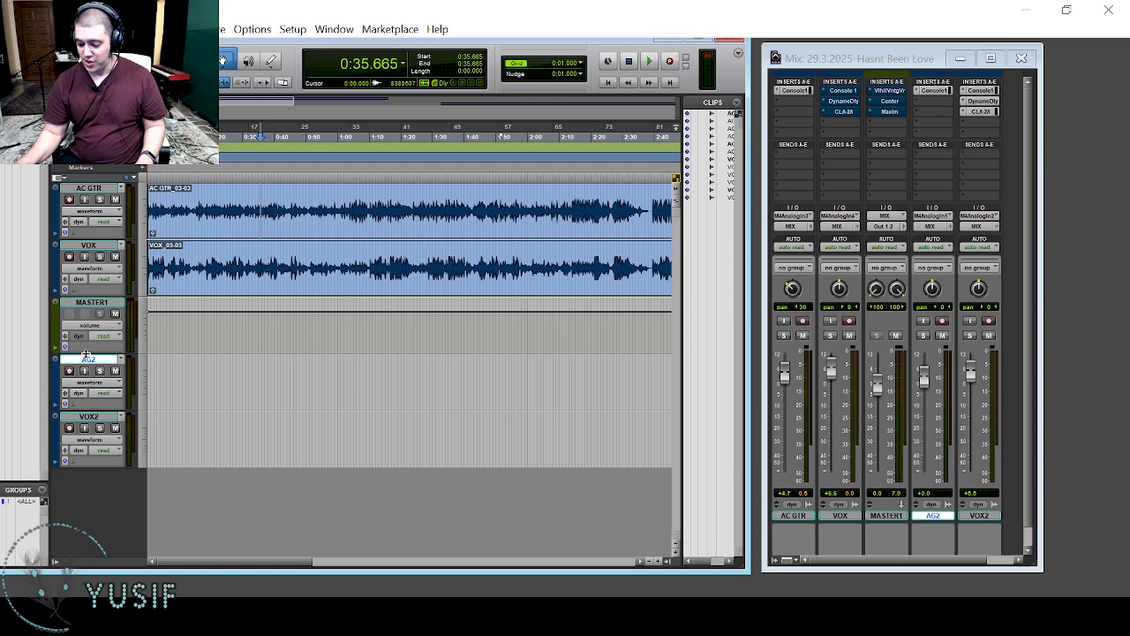
key("ctrl+bracketleft")
key("ctrl+bracketleft")
key("ctrl+bracketright")
key("ctrl+bracketright")
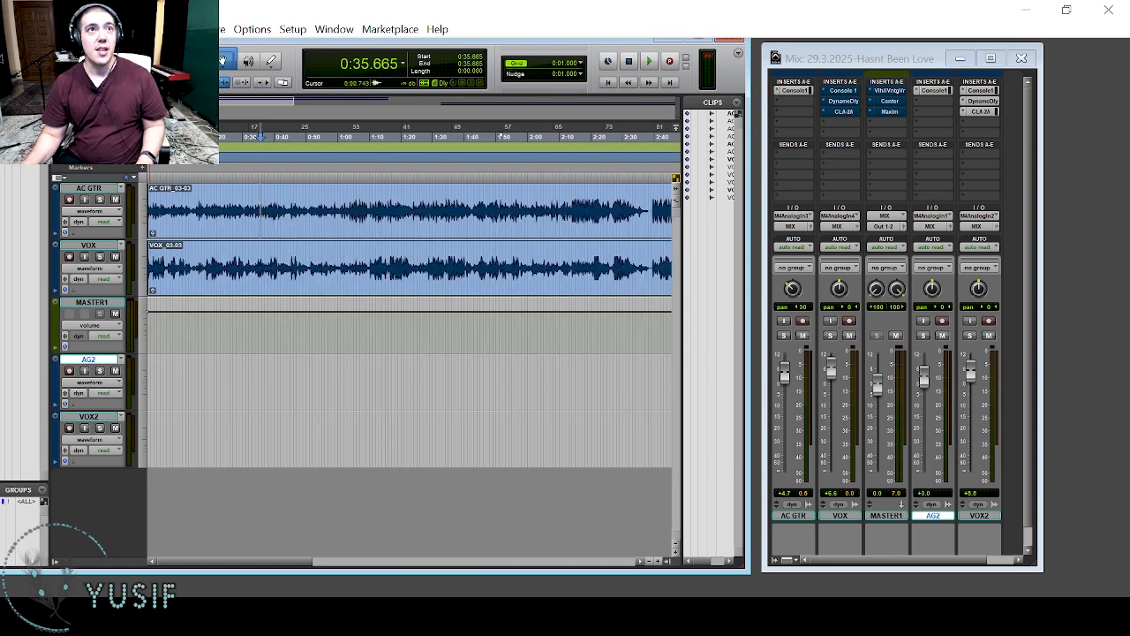
key("ctrl+z")
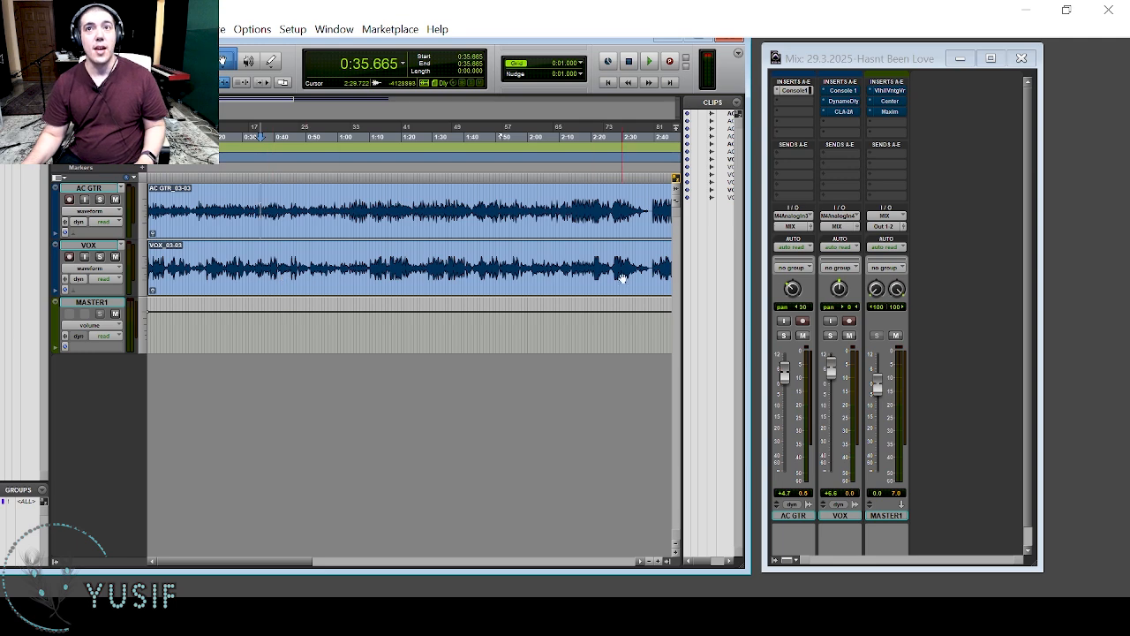
Select the AC GTR and VOX clips and inspect the Console 1 plug-in on the AC GTR channel.
left_click(186, 225)
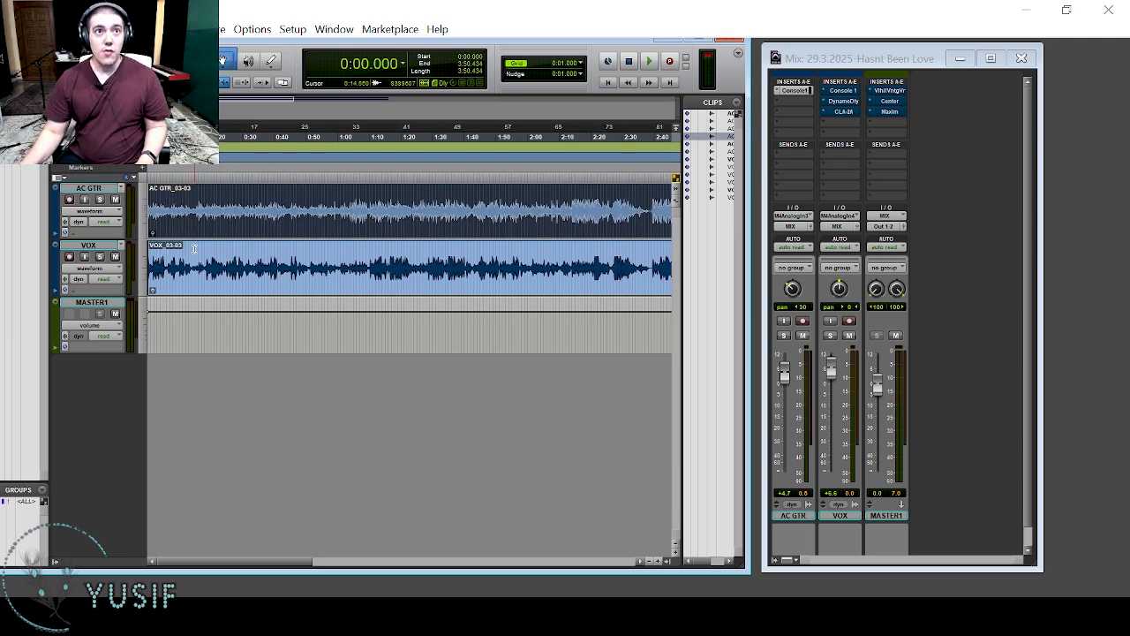
left_click(200, 279, "shift")
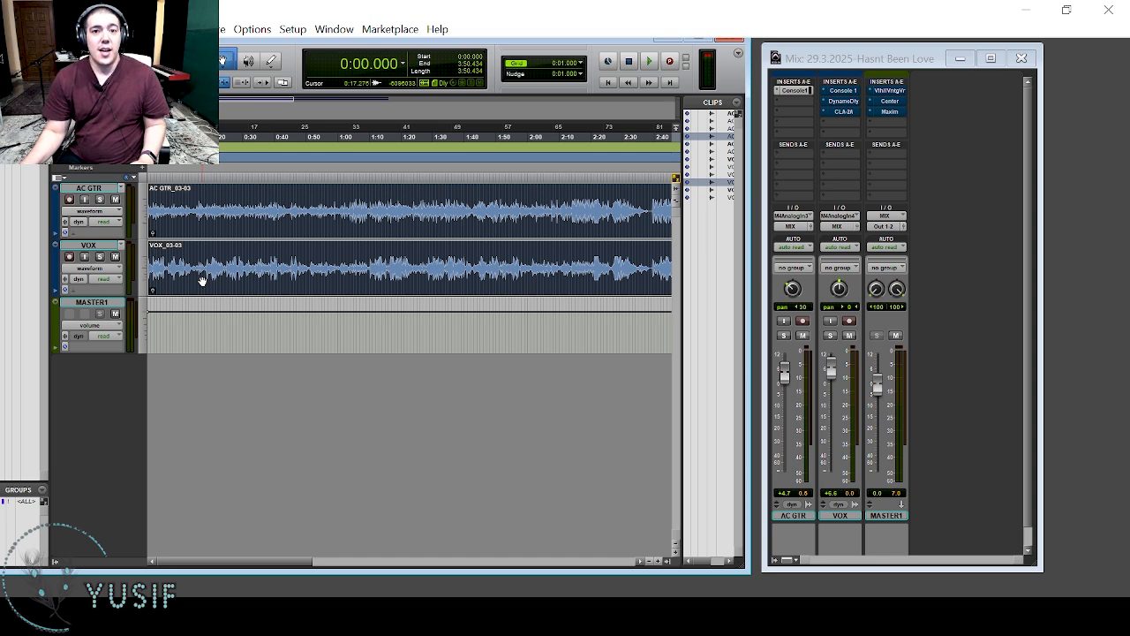
left_click(918, 194)
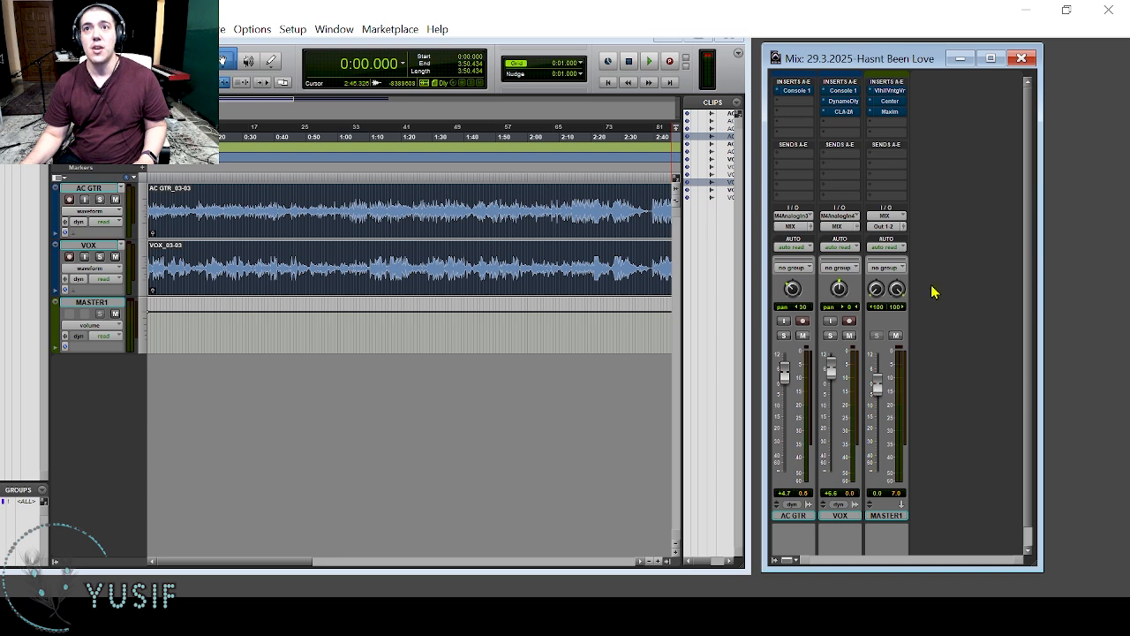
left_click(794, 91)
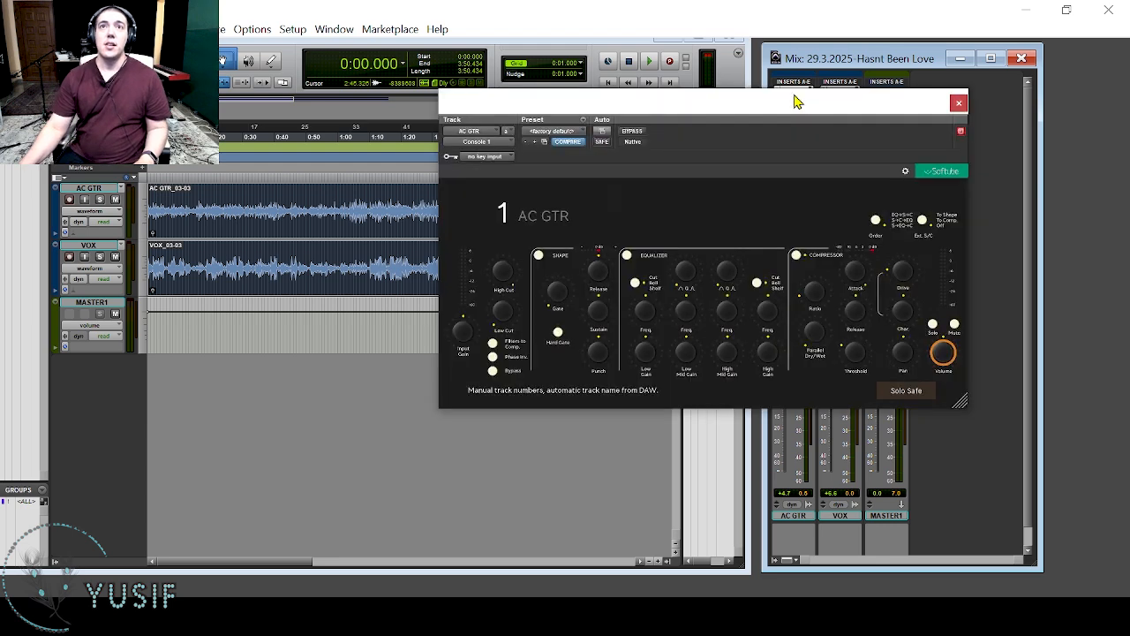
left_click(959, 105)
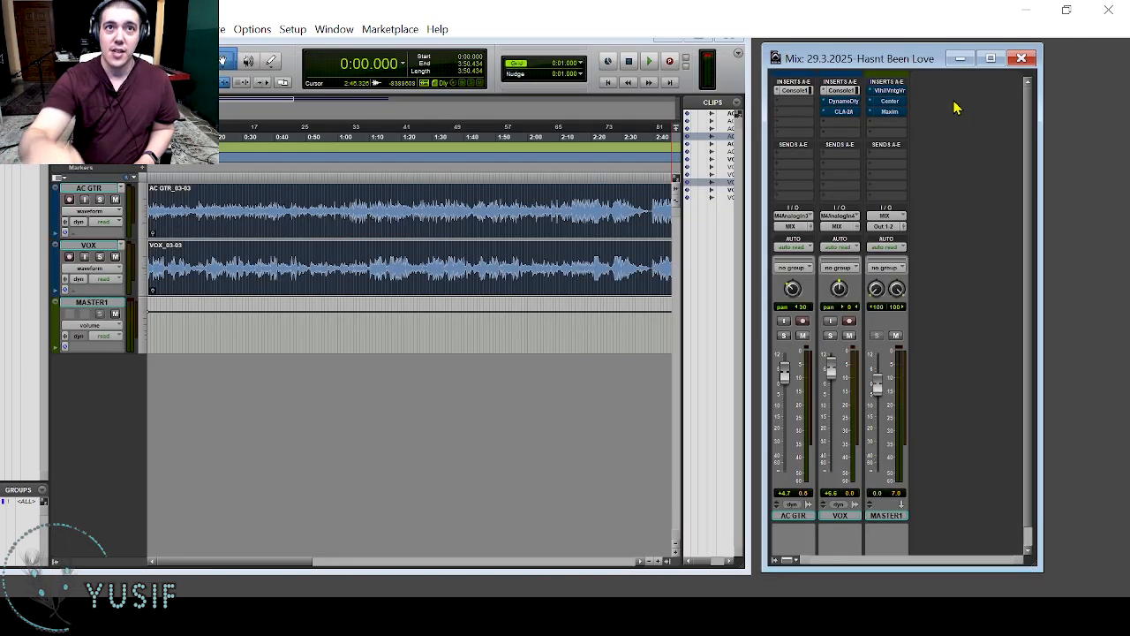
Play the song briefly from about 1:04 to hear the guitar and vocal together.
left_click(350, 206)
key("space")
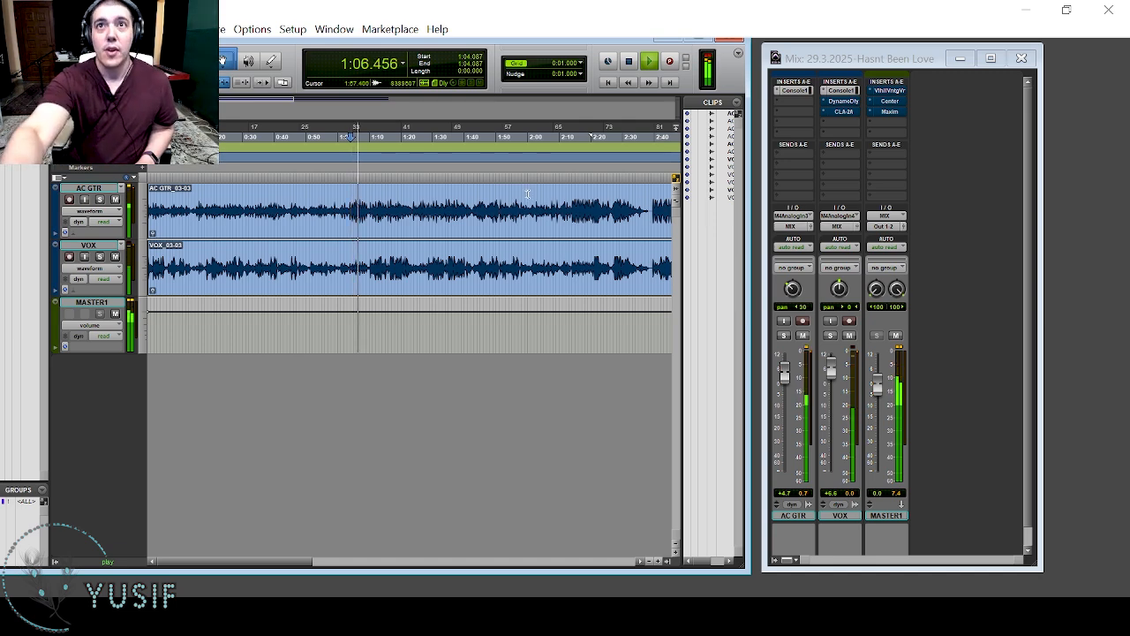
key("space")
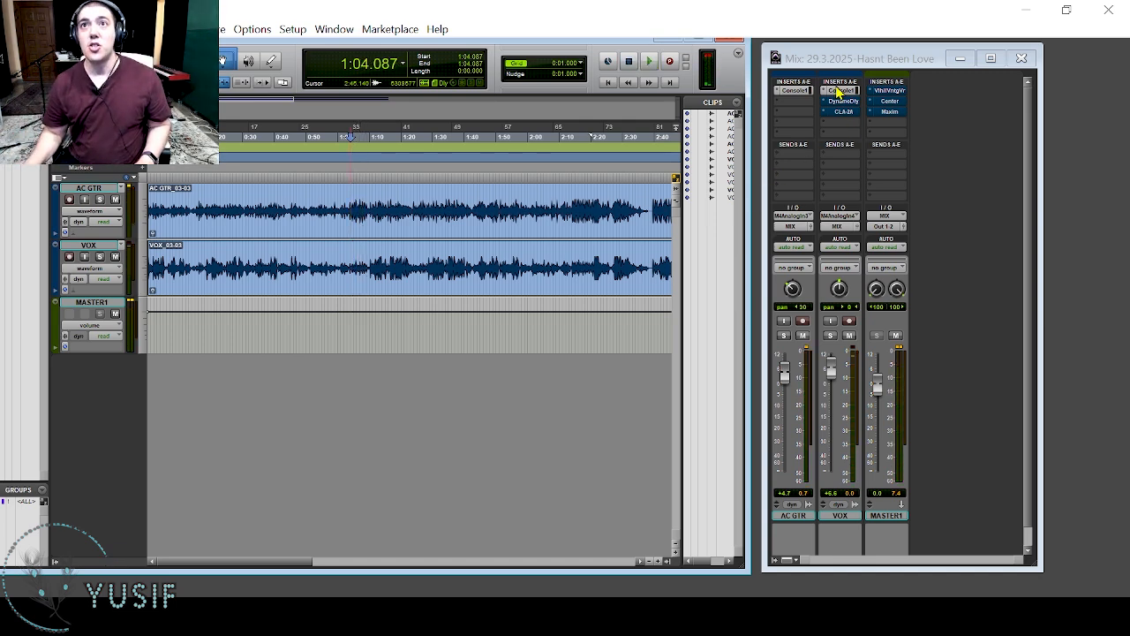
Bypass Console 1 on VOX, mute that track and play the guitar with its Console 1 display open.
left_click(840, 93)
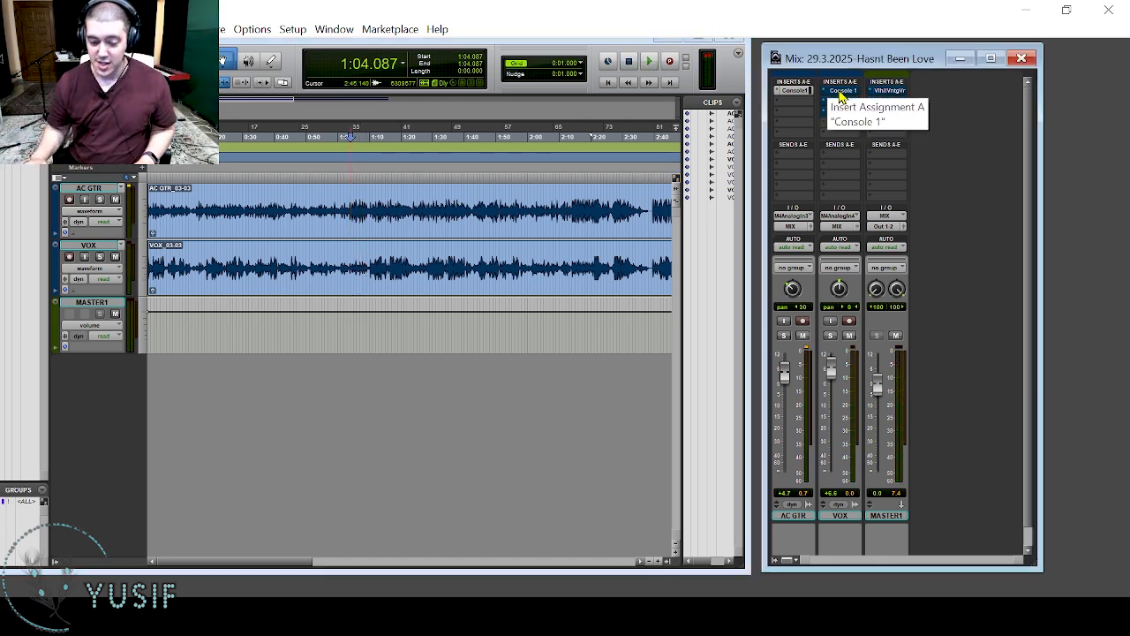
key("space")
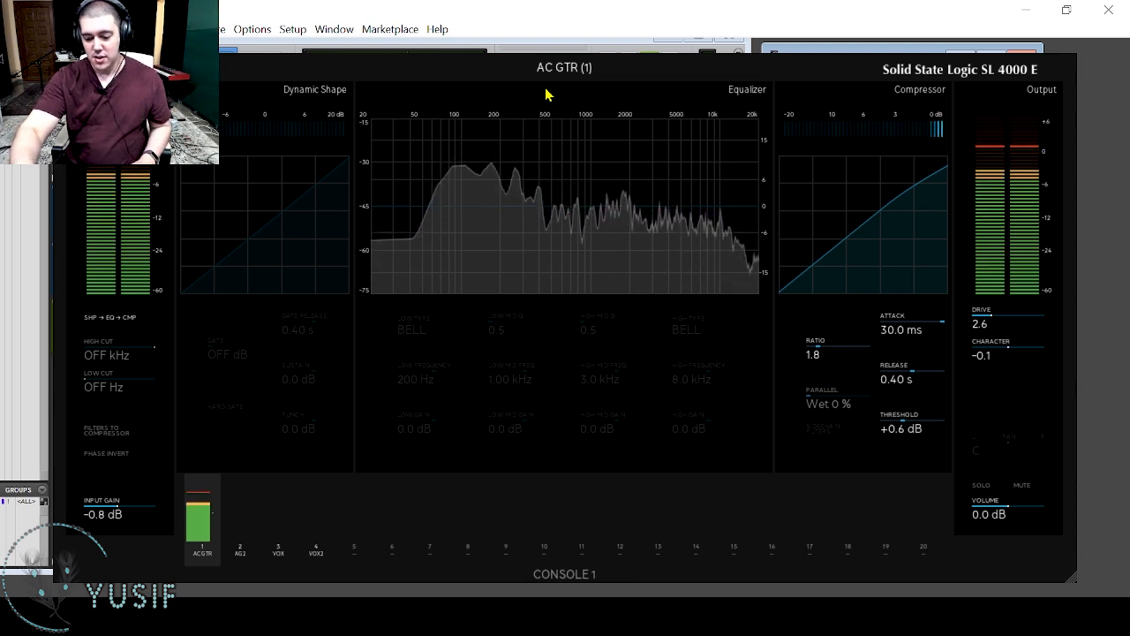
key("space")
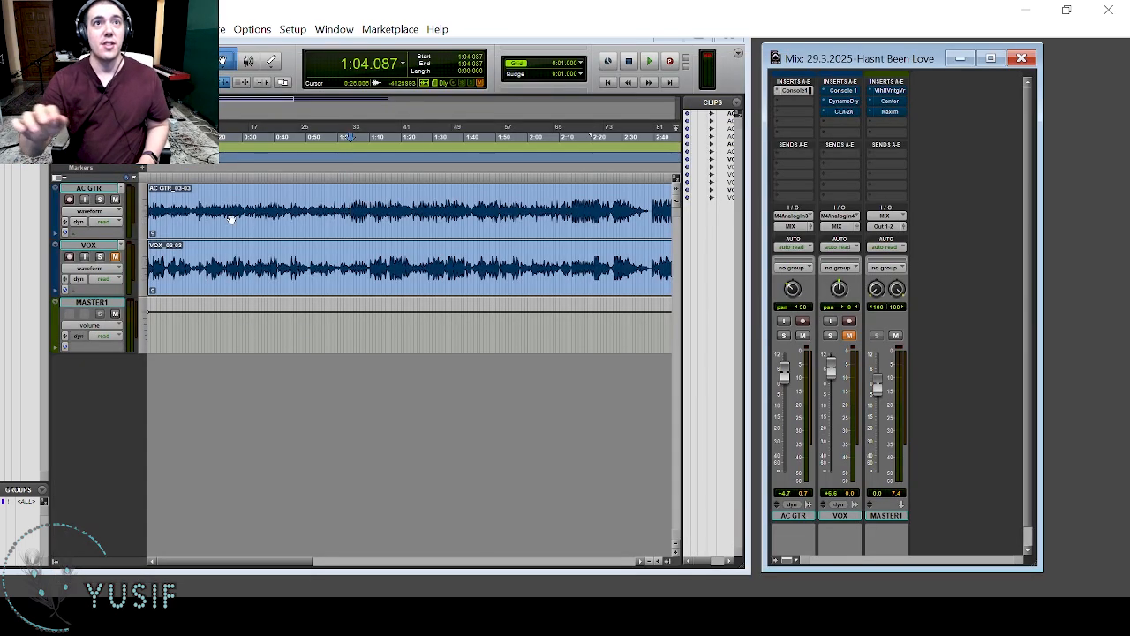
Set the AC GTR pan to 17 left and play the guitar briefly.
left_click(232, 220)
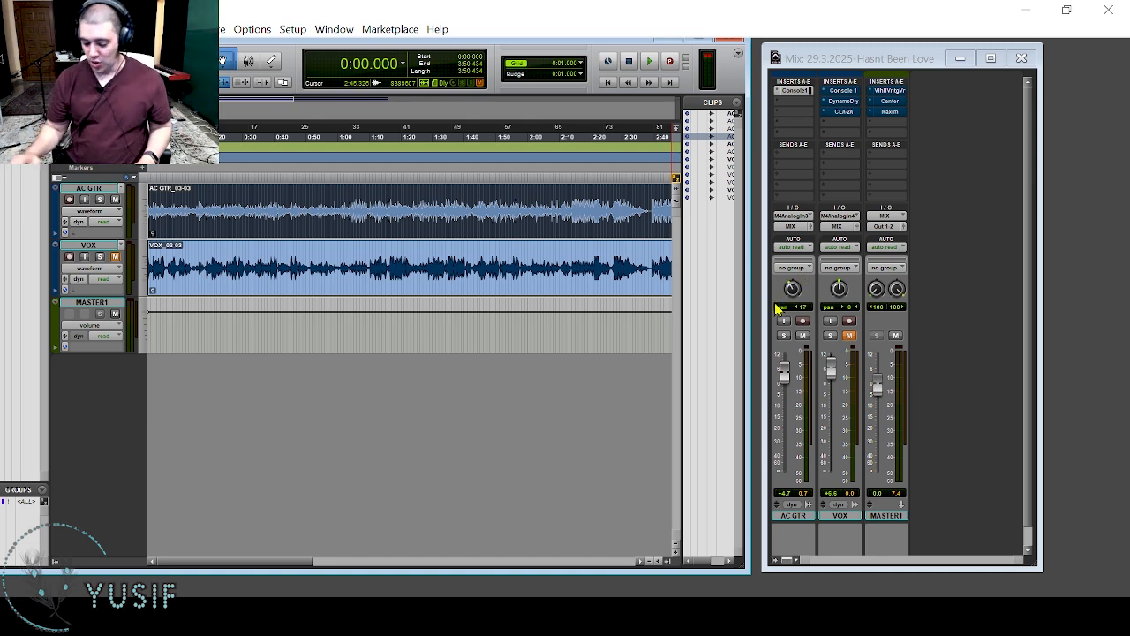
key("space")
Play the guitar from about 1:04 and watch its signal in the AC GTR Console 1 display.
key("space")
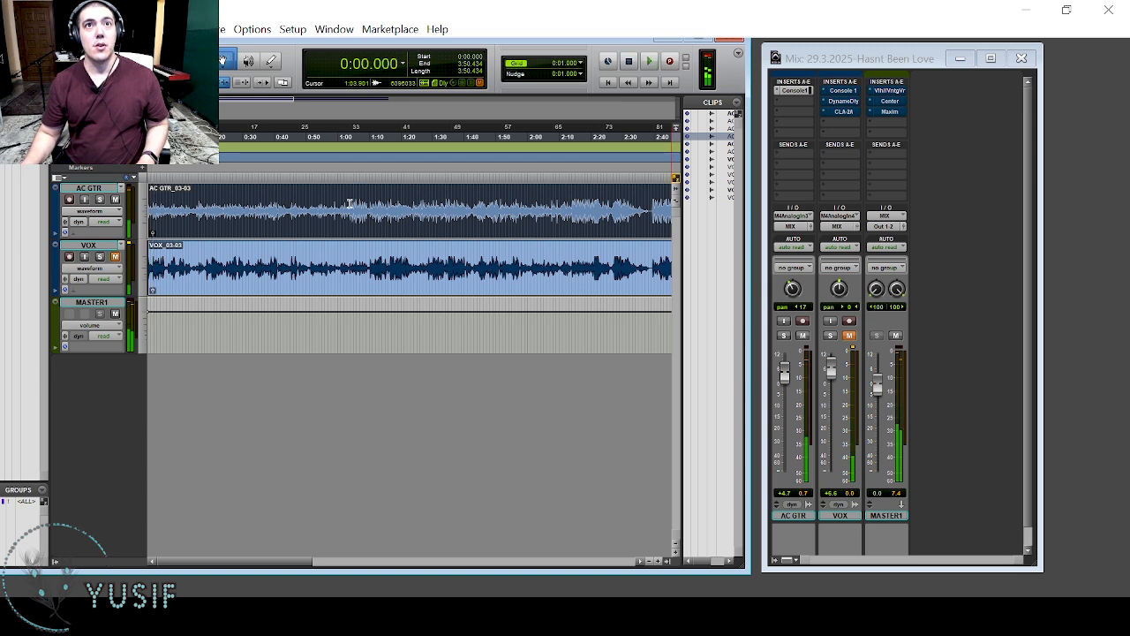
left_click(352, 205)
key("space")
key("space")
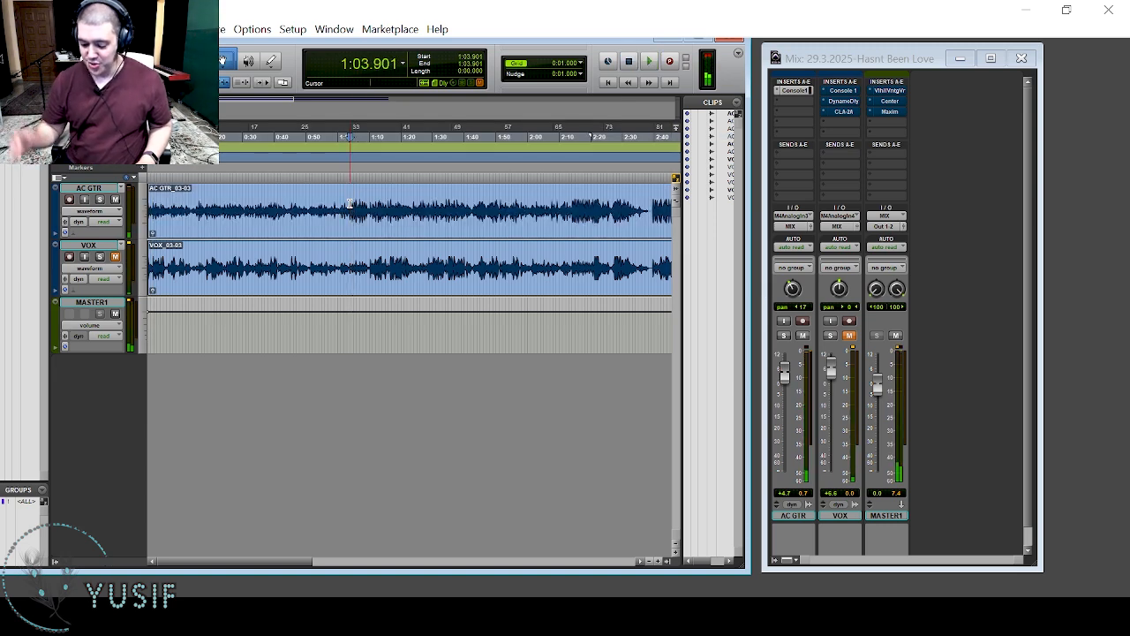
key("space")
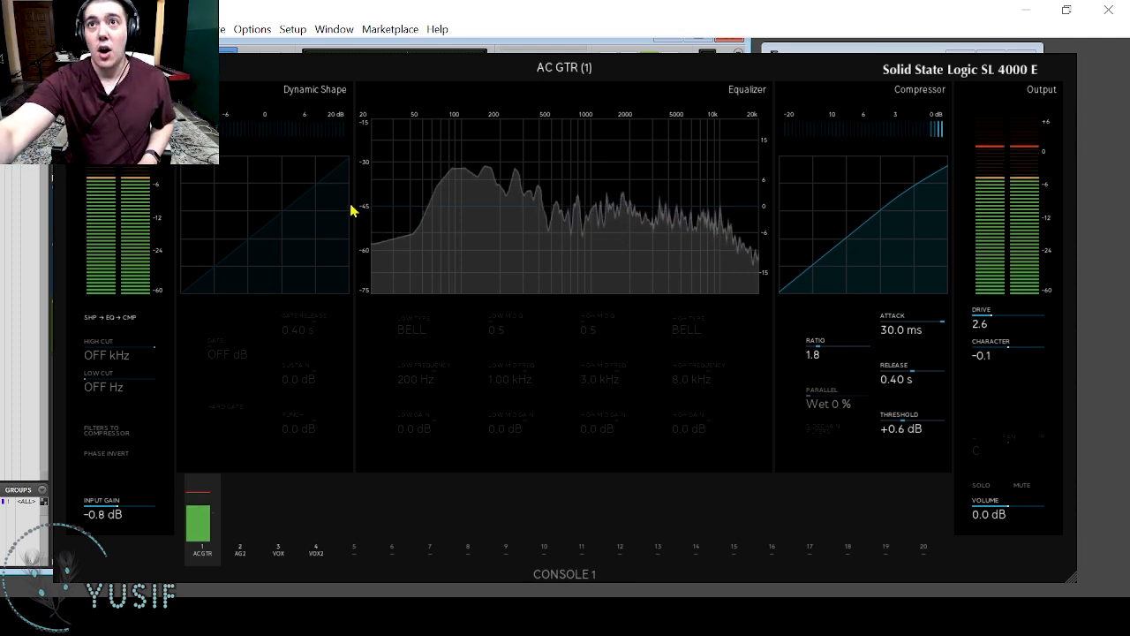
key("space")
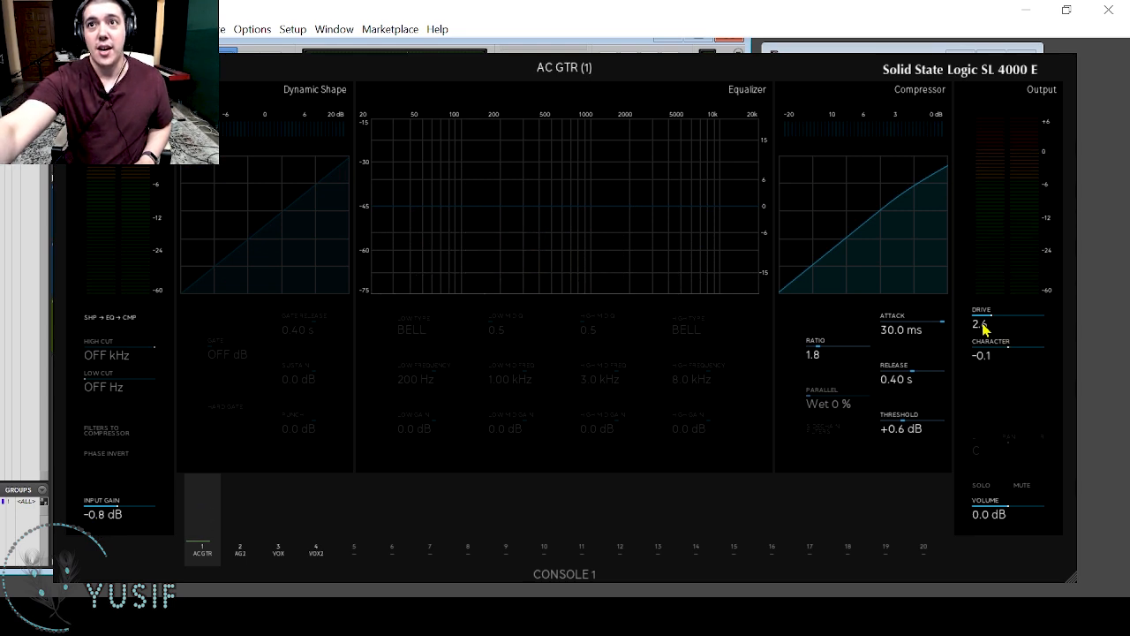
Raise the AC GTR output volume in Console 1 to 1.0 dB while playing the guitar.
key("space")
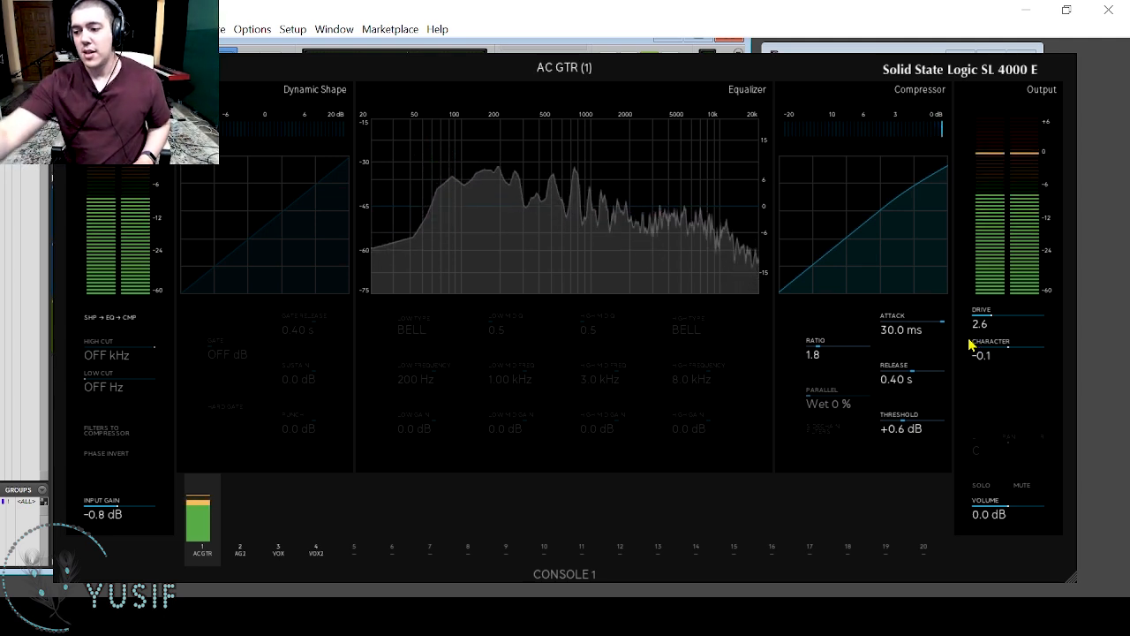
key("space")
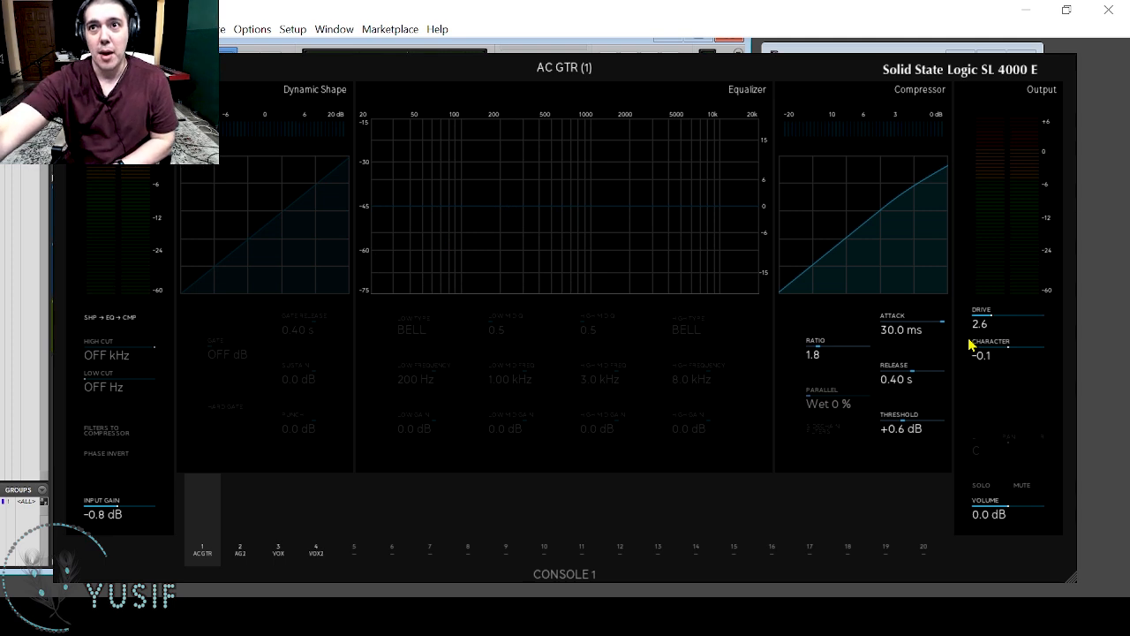
key("space")
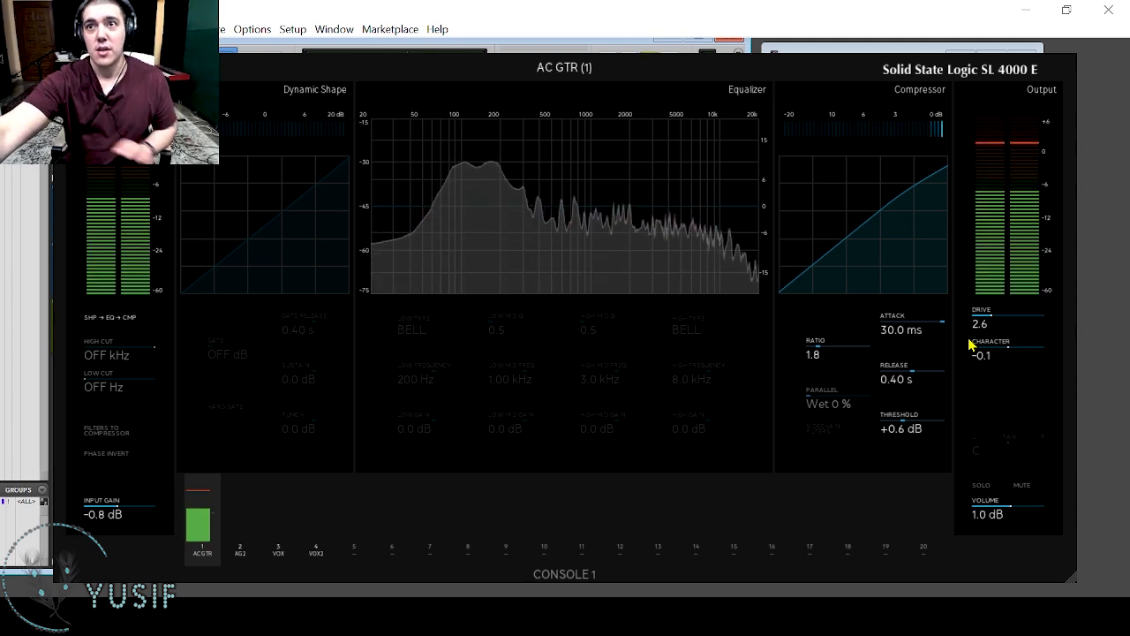
key("space")
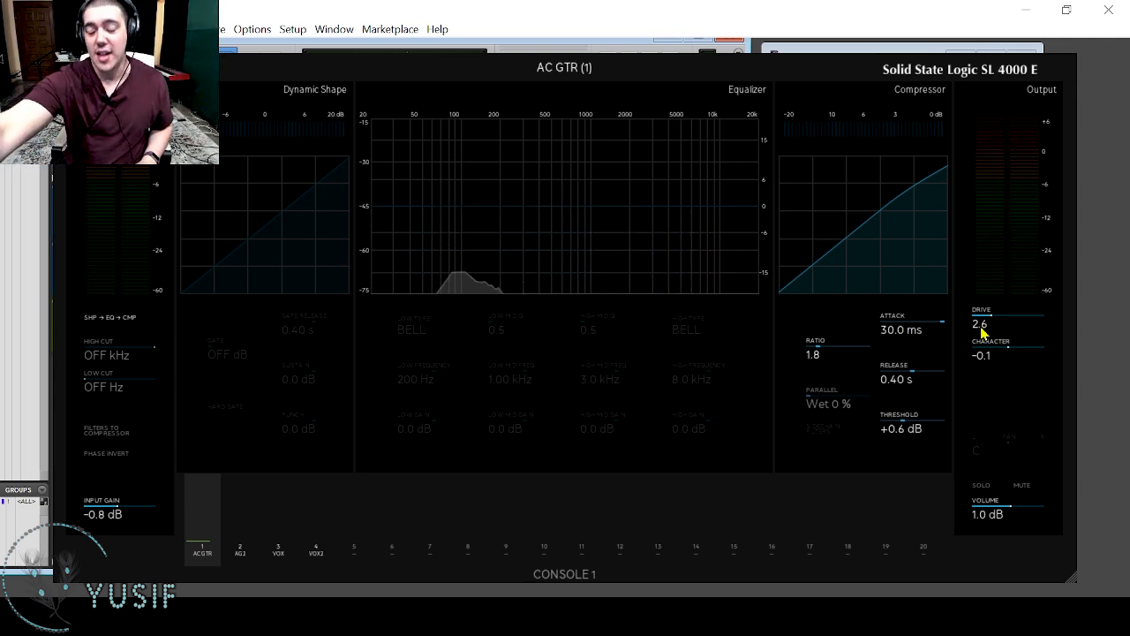
key("space")
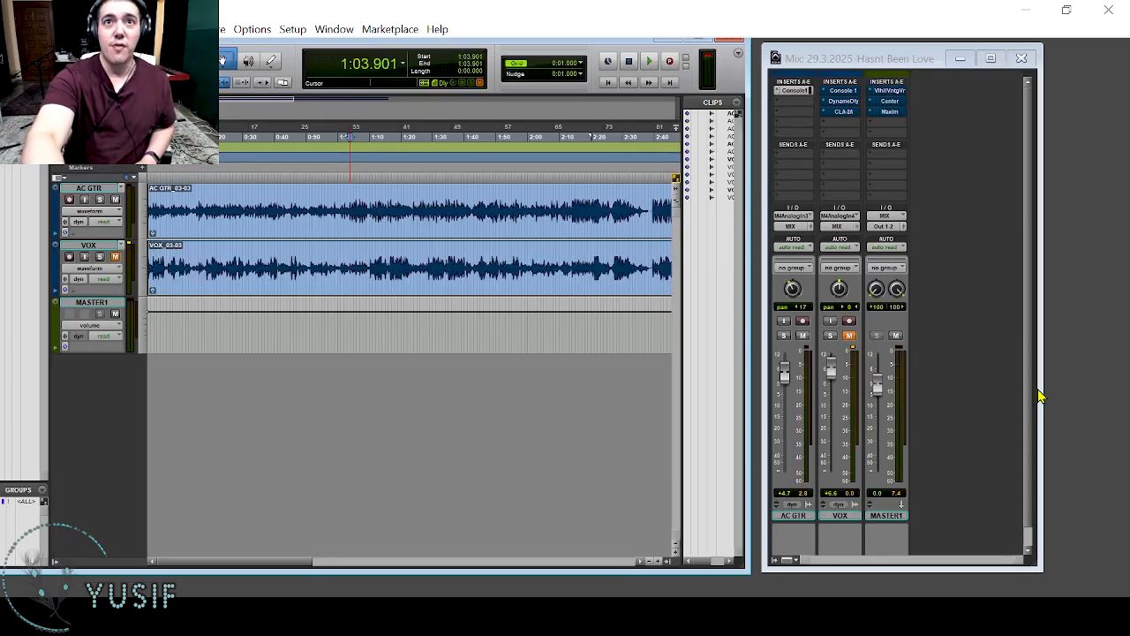
Activate Console 1 on the unmuted VOX track, turn on its equalizer and play the vocal to check the compression.
left_click(833, 92)
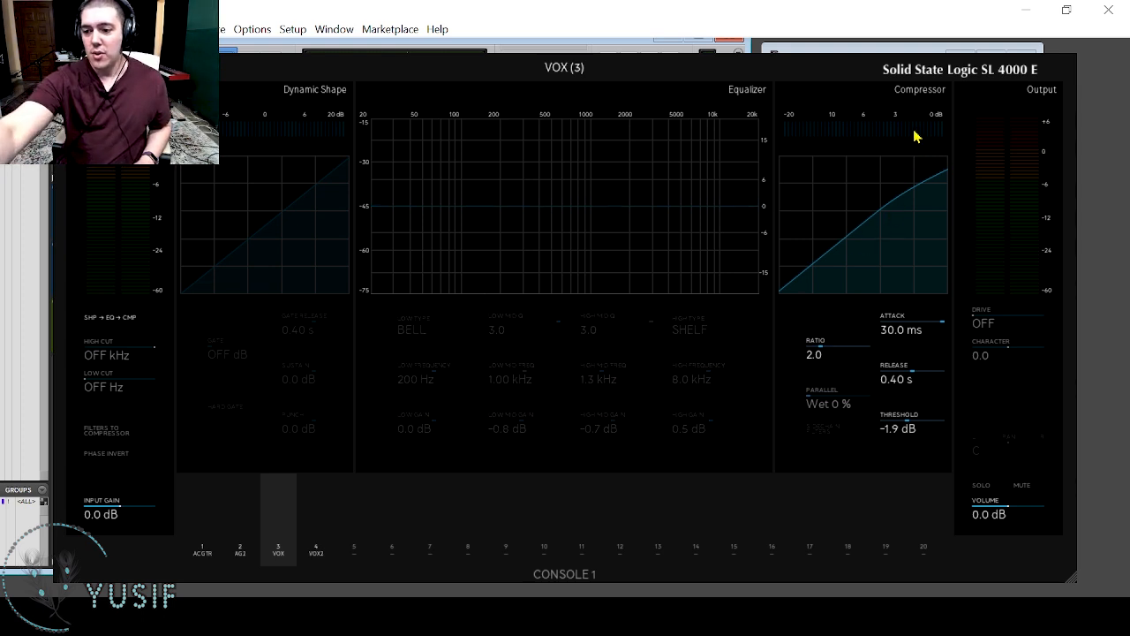
key("space")
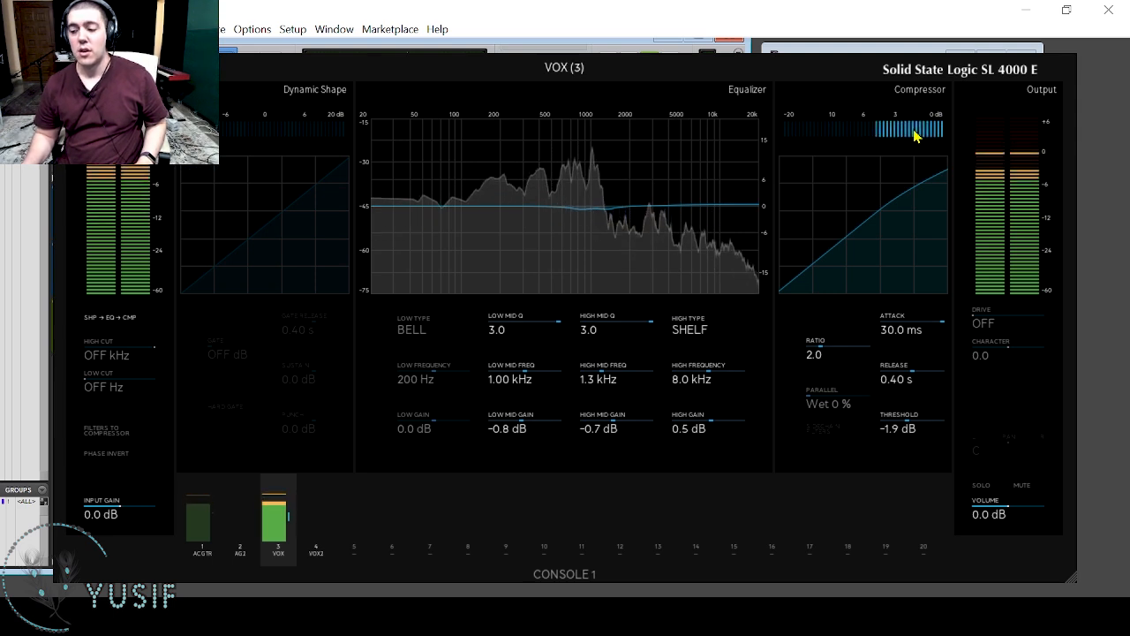
key("space")
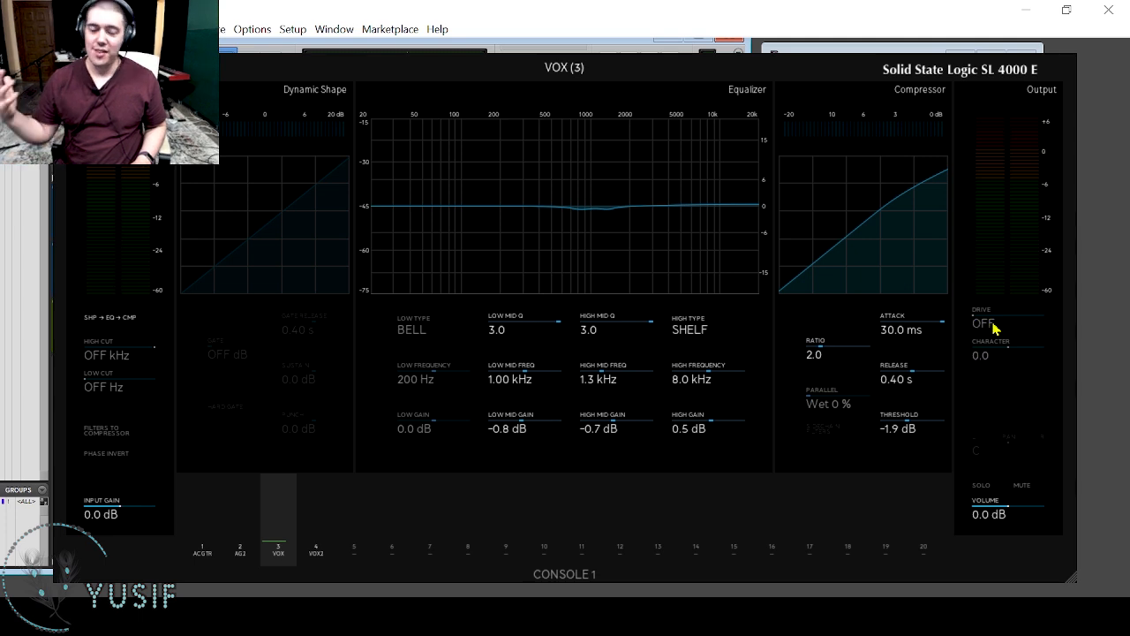
key("Escape")
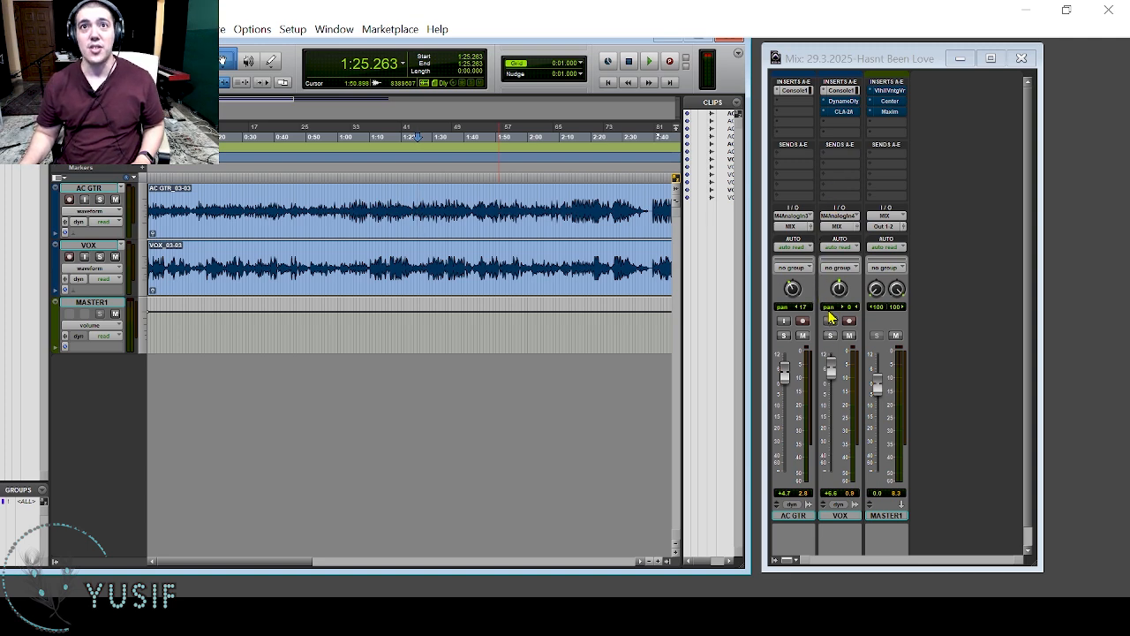
Play the mix and compare it with Console 1 switched off and back on for both AC GTR and VOX.
key("space")
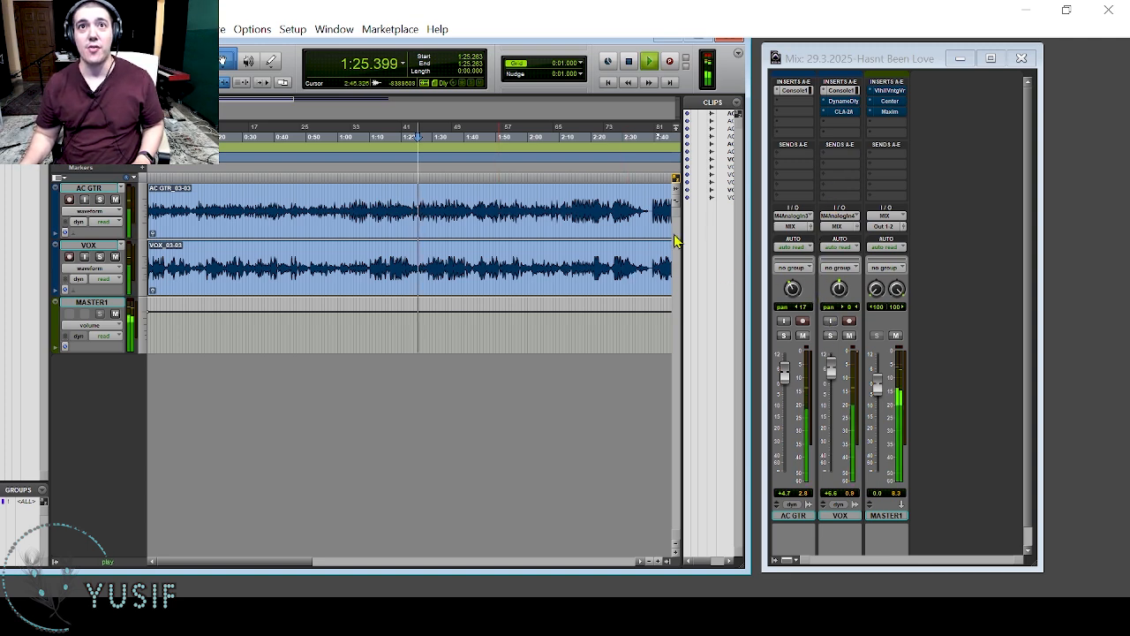
left_click(802, 92)
left_click(835, 92)
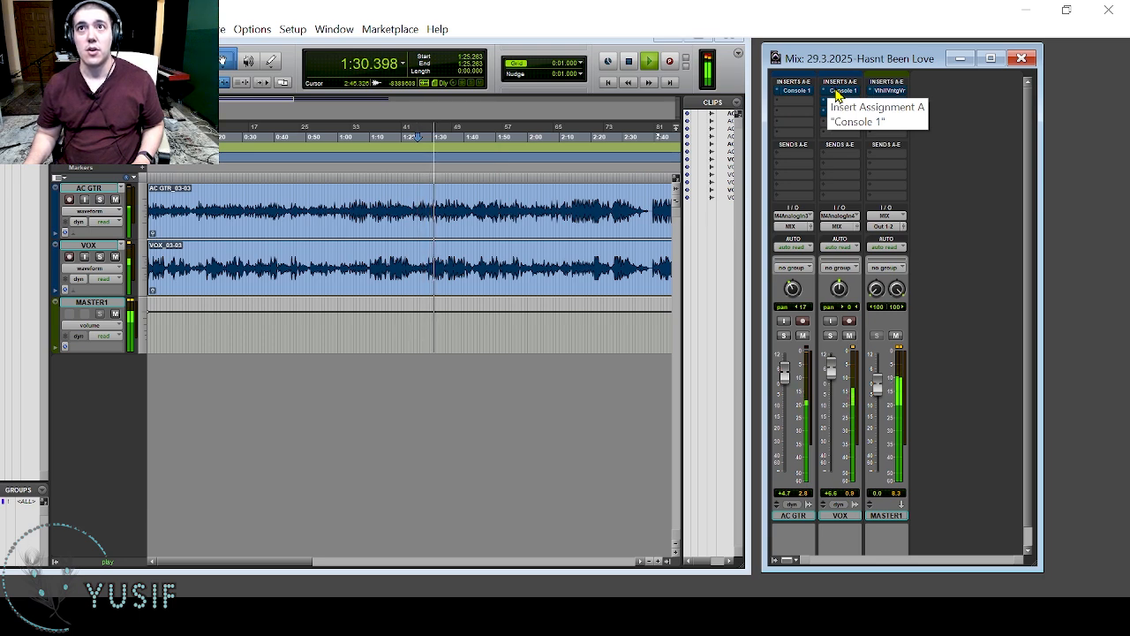
left_click(835, 92)
left_click(801, 92)
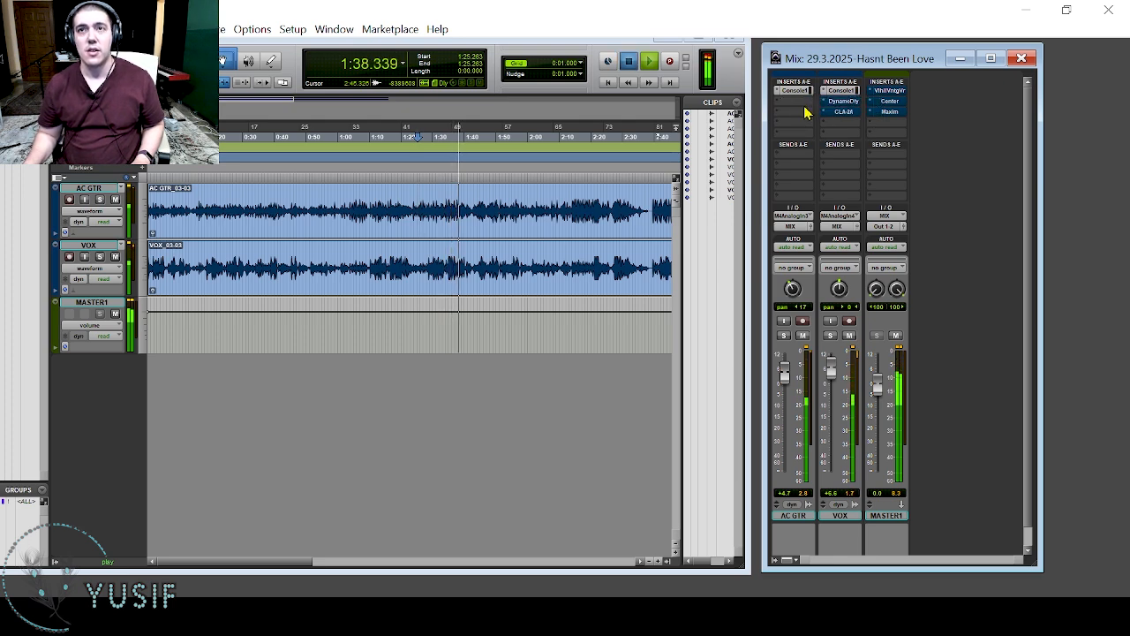
key("space")
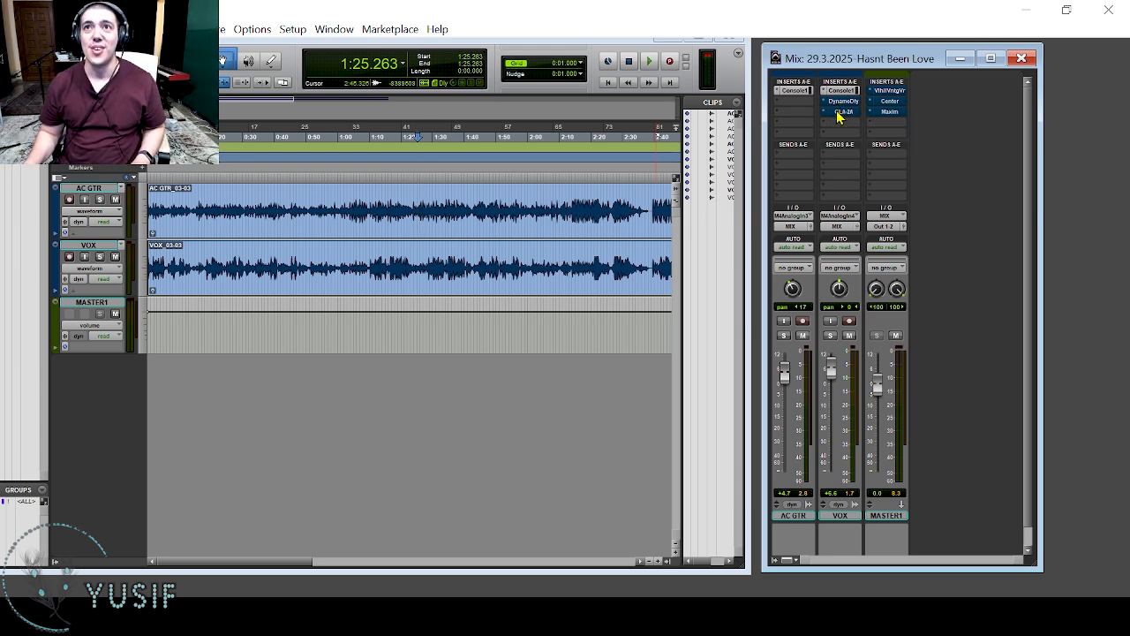
Activate the CLA-2A compressor on VOX and compare the playing mix with the compressor bypassed and active.
left_click(841, 112, "ctrl")
key("space")
left_click(841, 113)
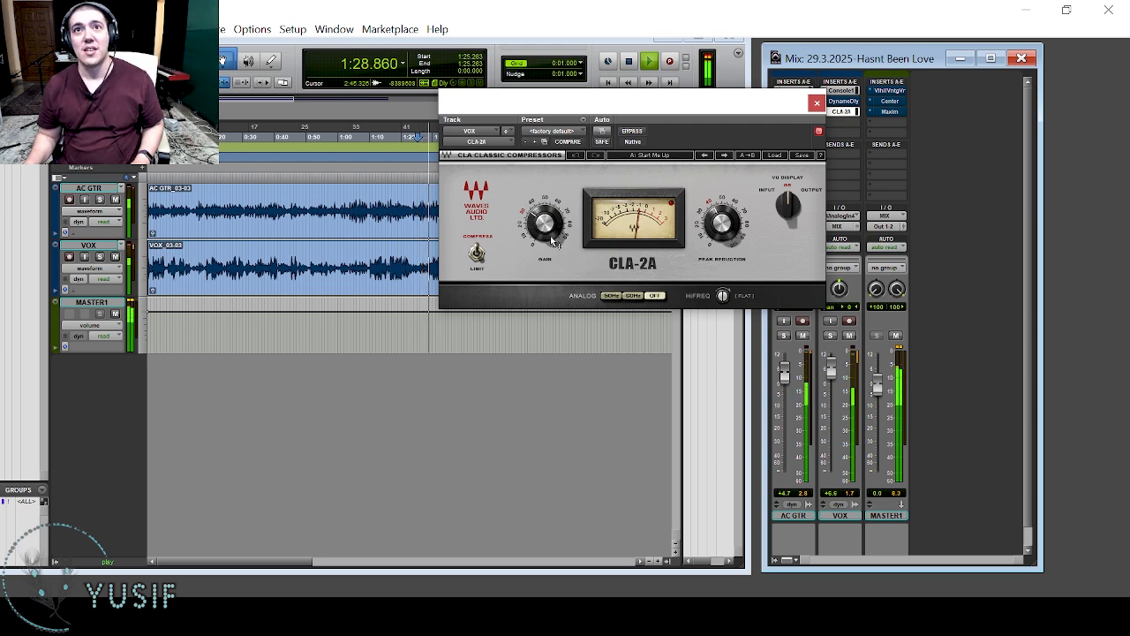
mouse_move(533, 217)
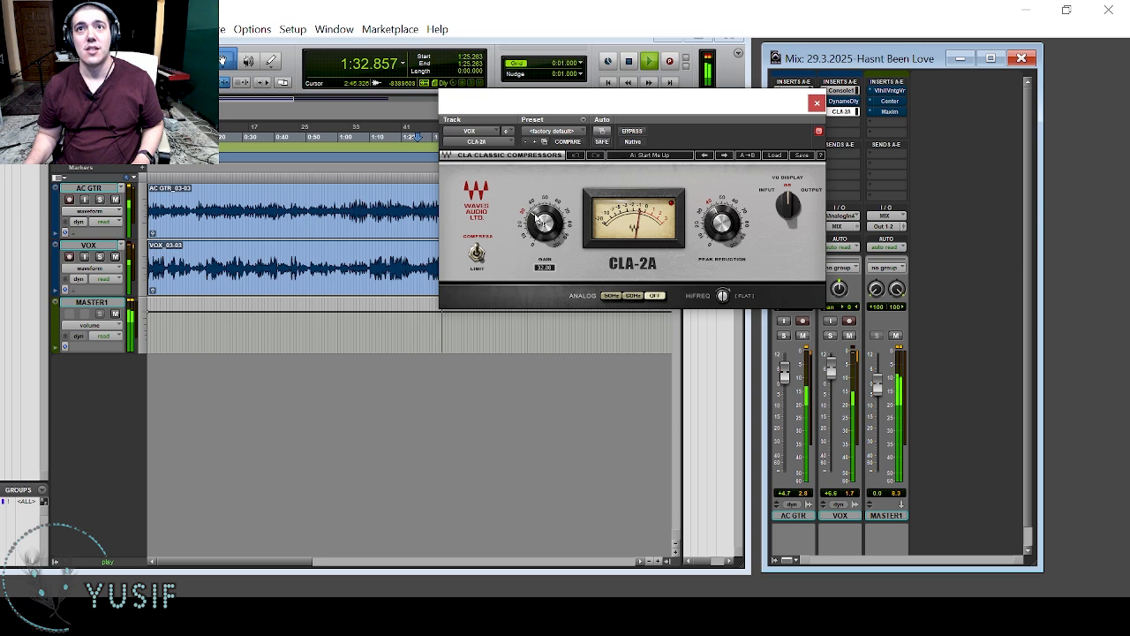
left_click(633, 132)
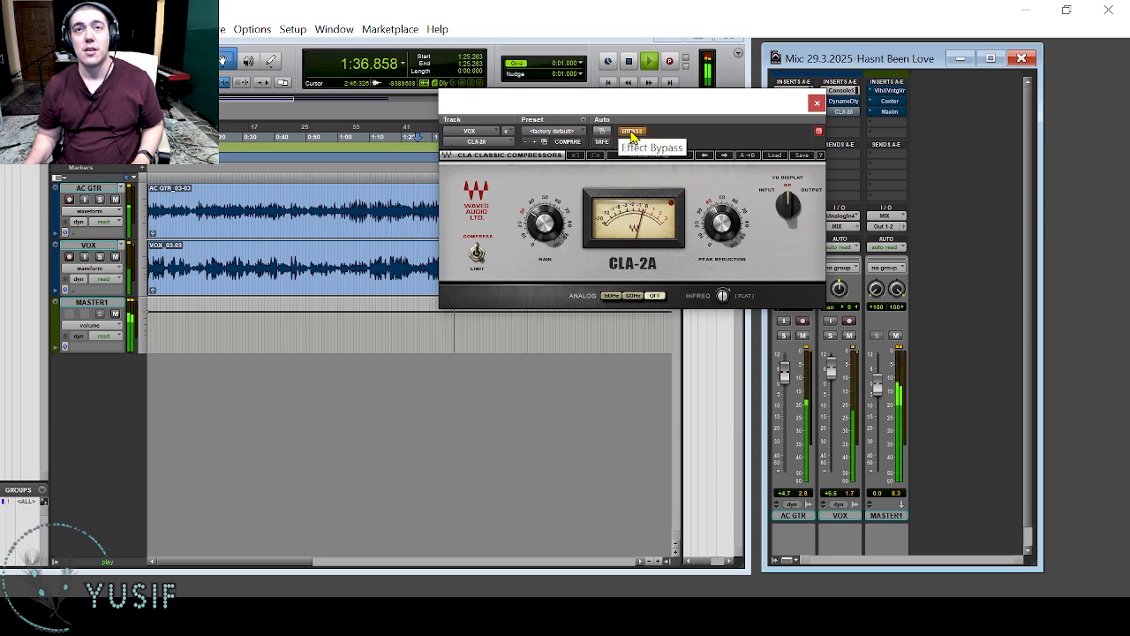
left_click(632, 133)
key("space")
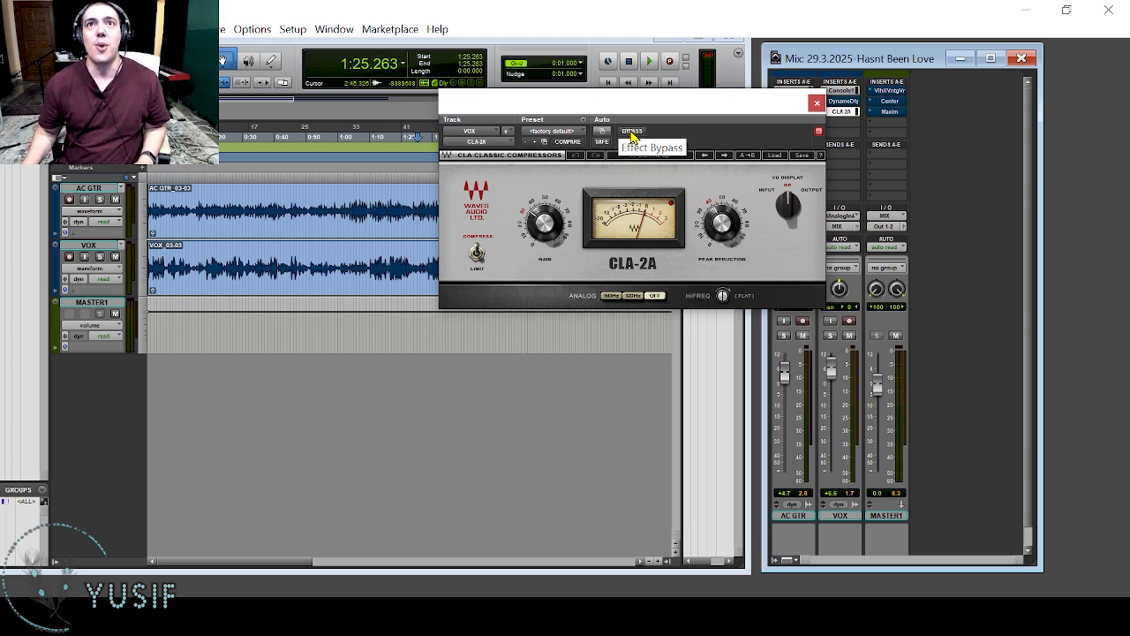
left_click(817, 103)
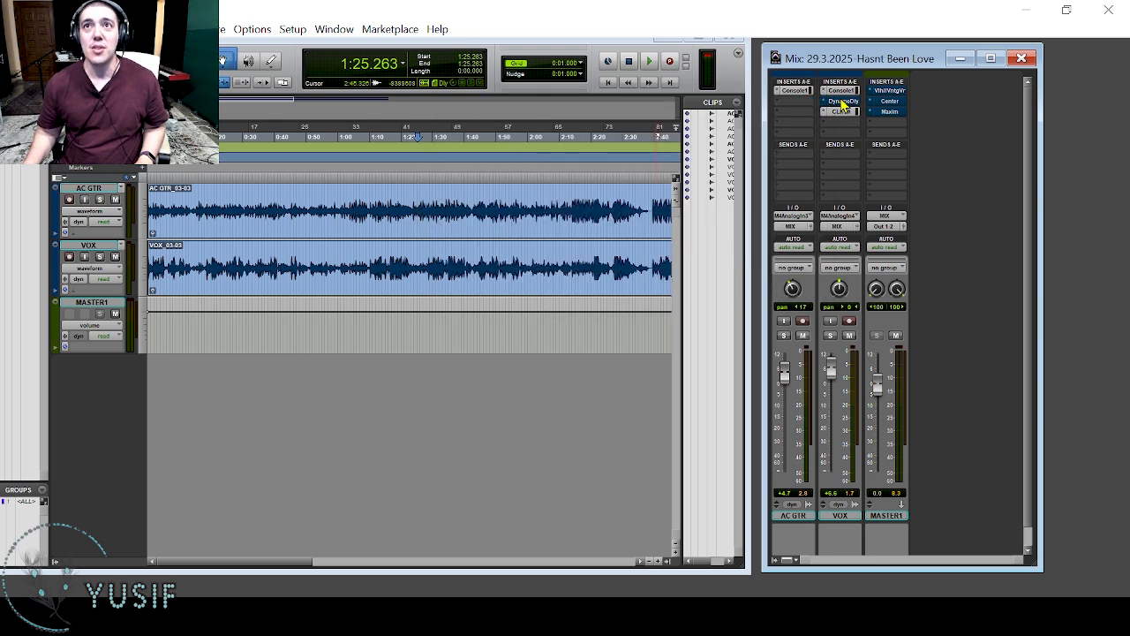
Inspect the Dynamic Delay settings on VOX and play the mix without the delay from about 1:29.
left_click(841, 102)
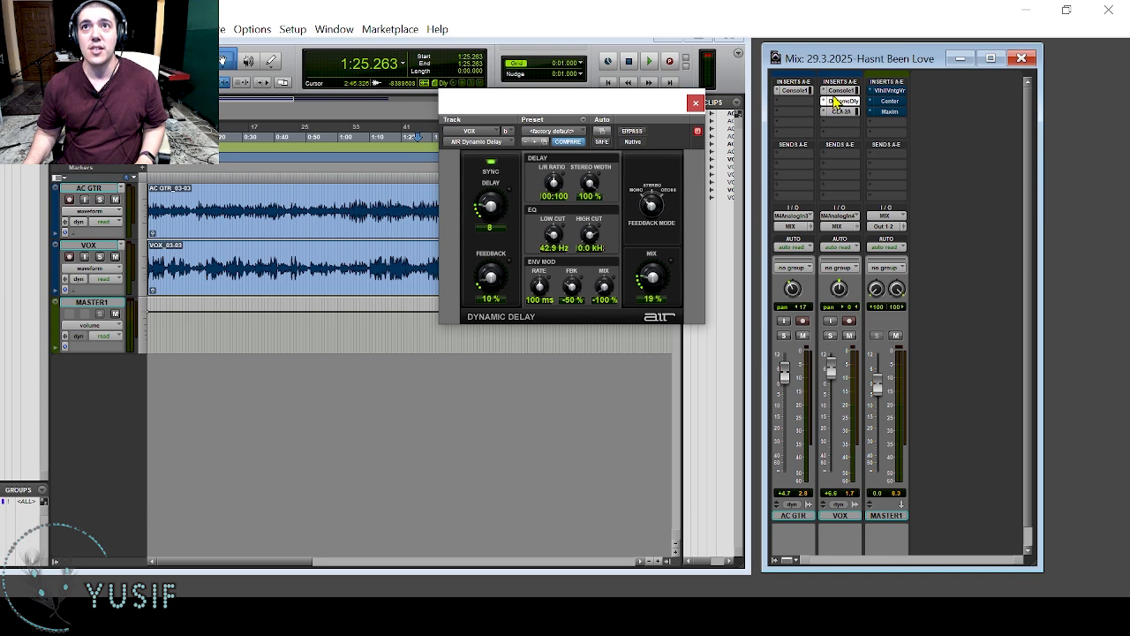
key("space")
left_click(836, 103)
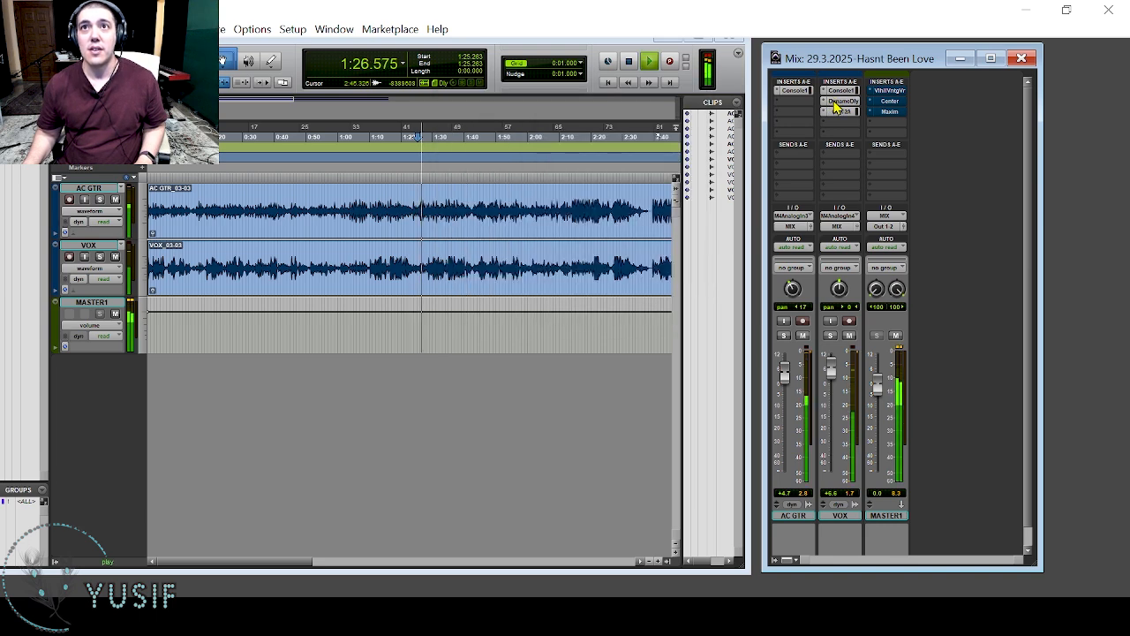
left_click(436, 206)
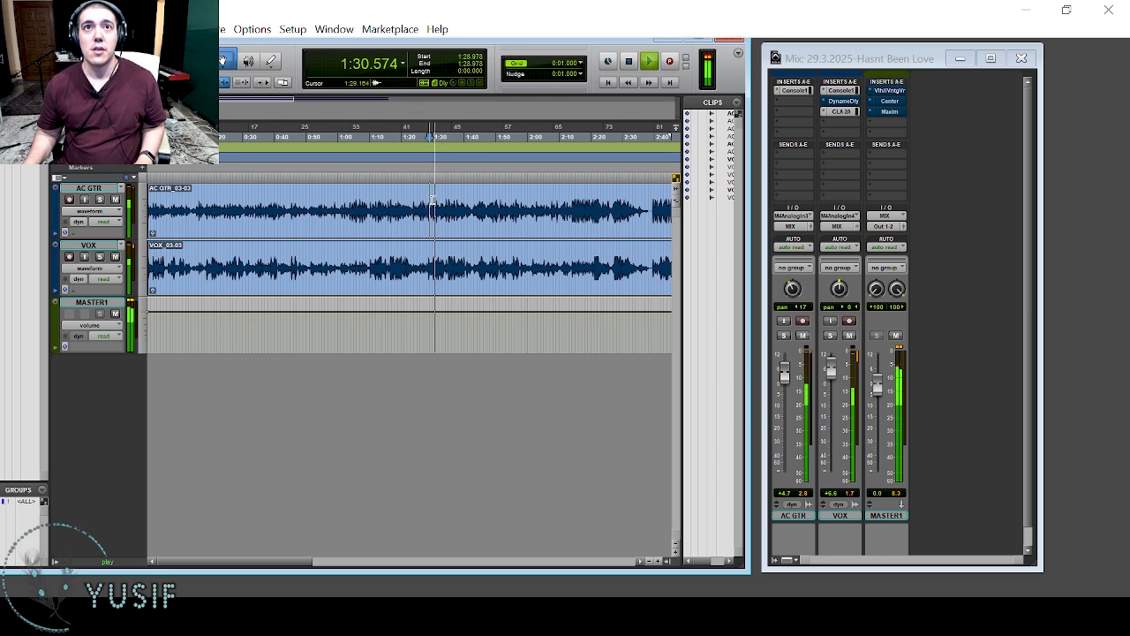
Activate Dynamic Delay on VOX and compare the playing mix with the delay bypassed and active.
left_click(830, 104)
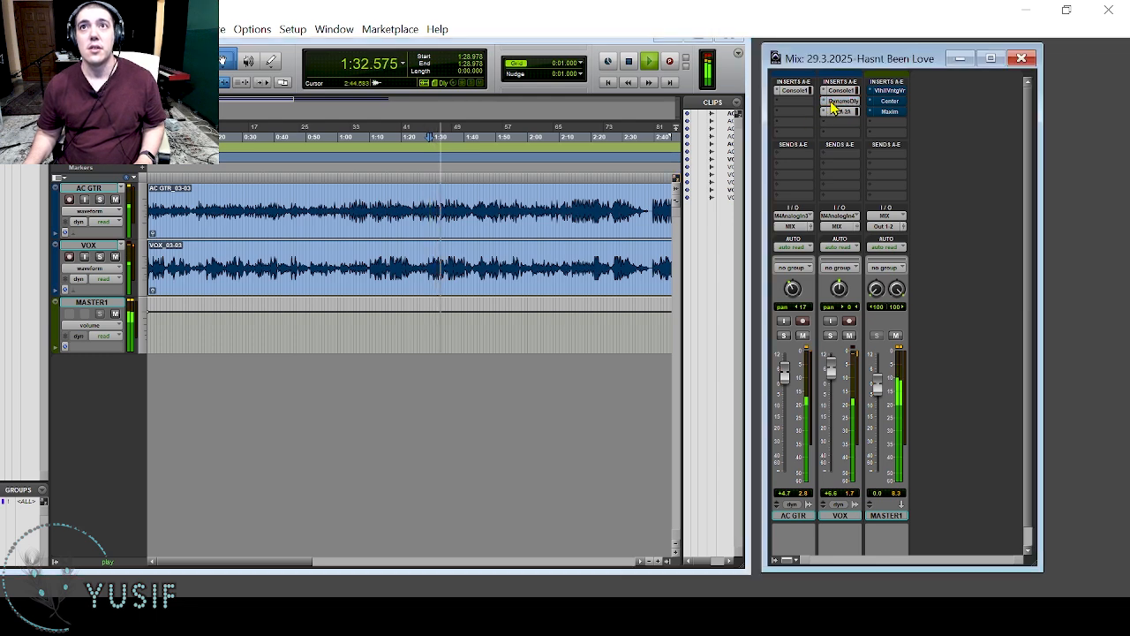
left_click(833, 102)
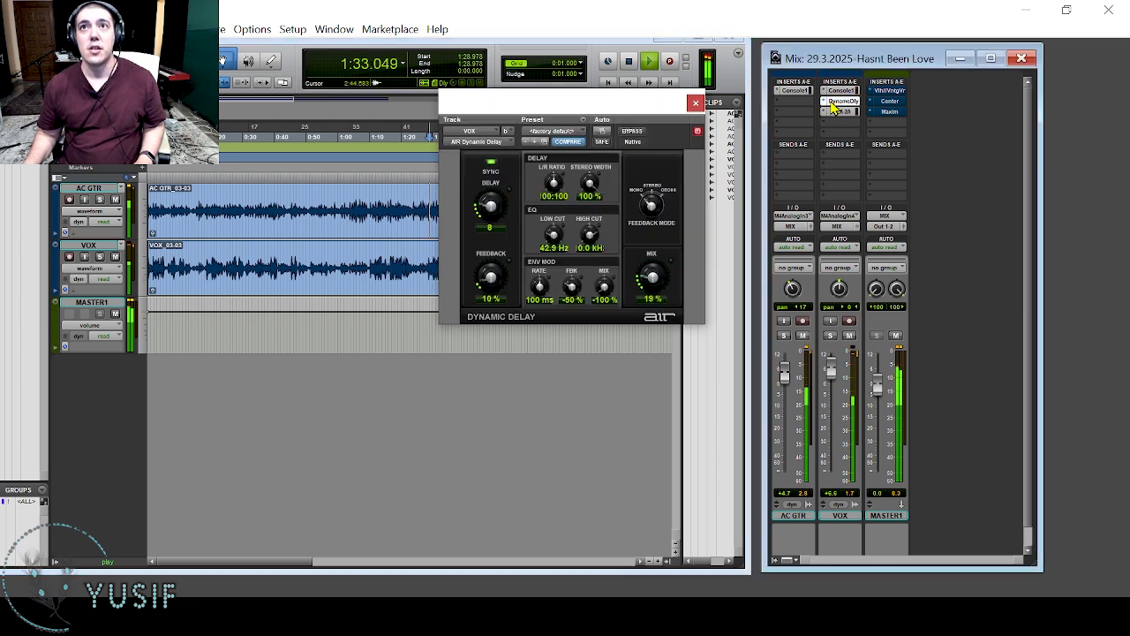
left_click(632, 133)
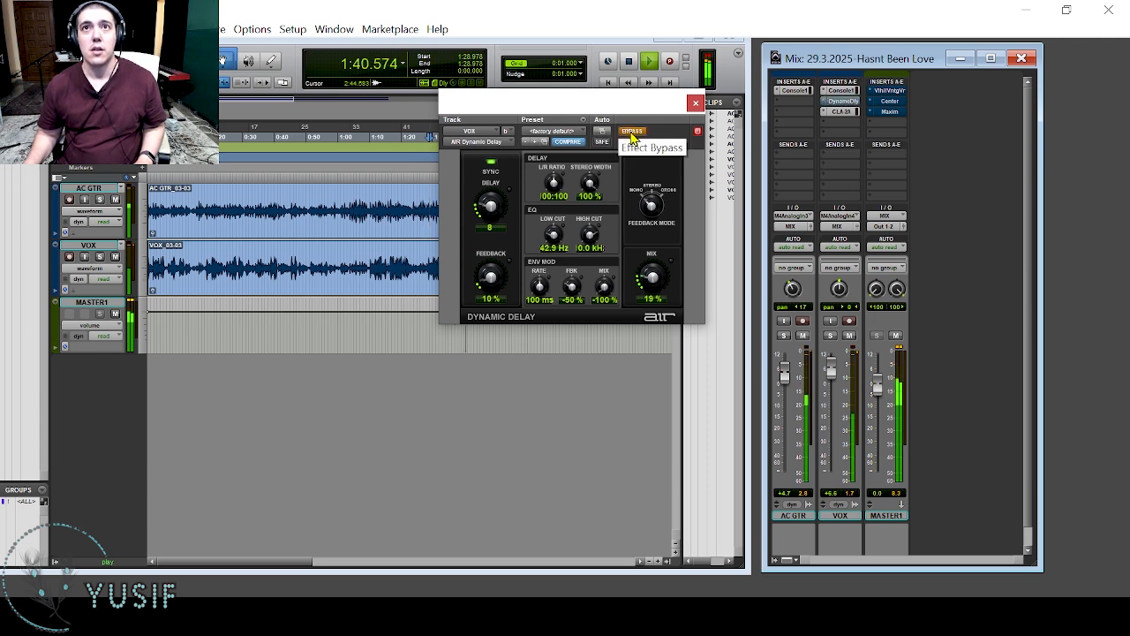
left_click(632, 135)
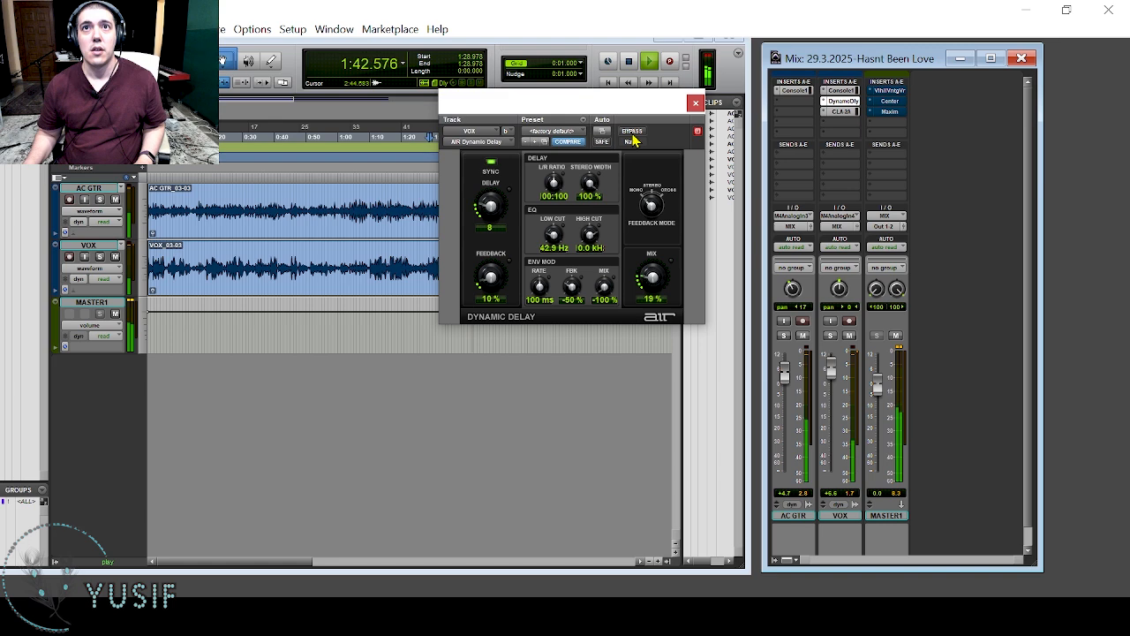
key("space")
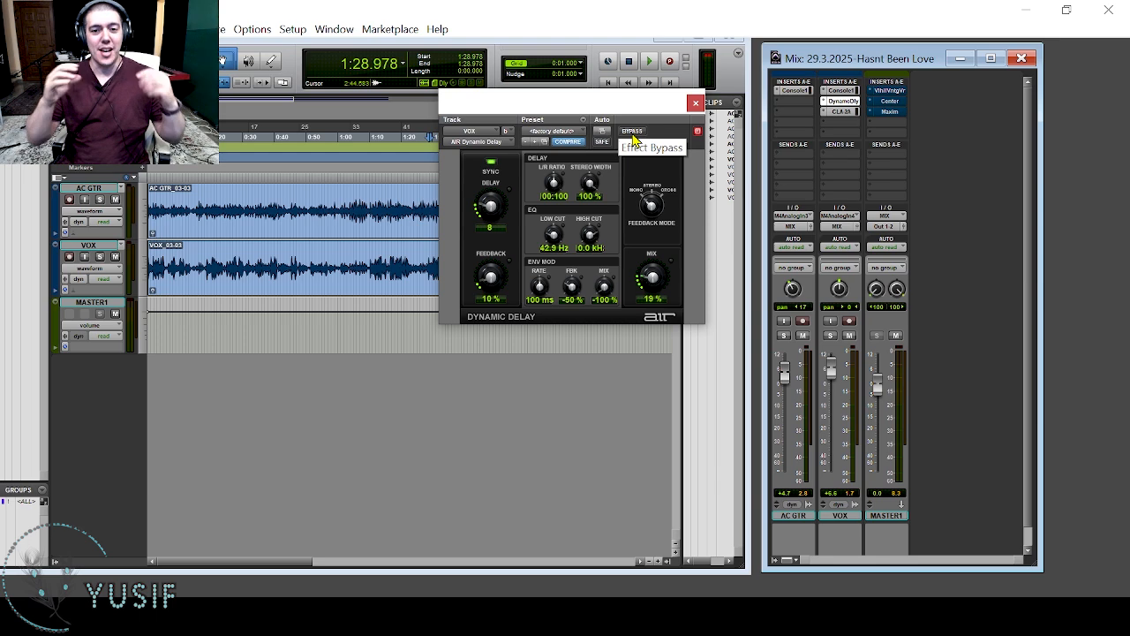
left_click(696, 104)
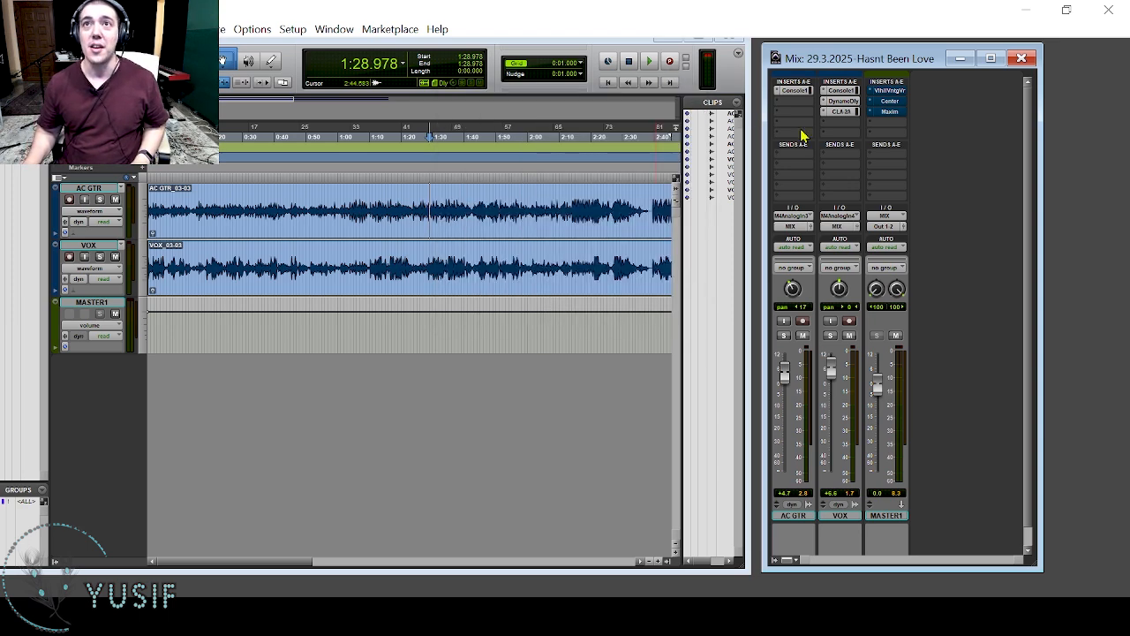
Activate ValhallaVintageVerb on MASTER1, try its 1980s color mode and return it to 1970s.
left_click(886, 91)
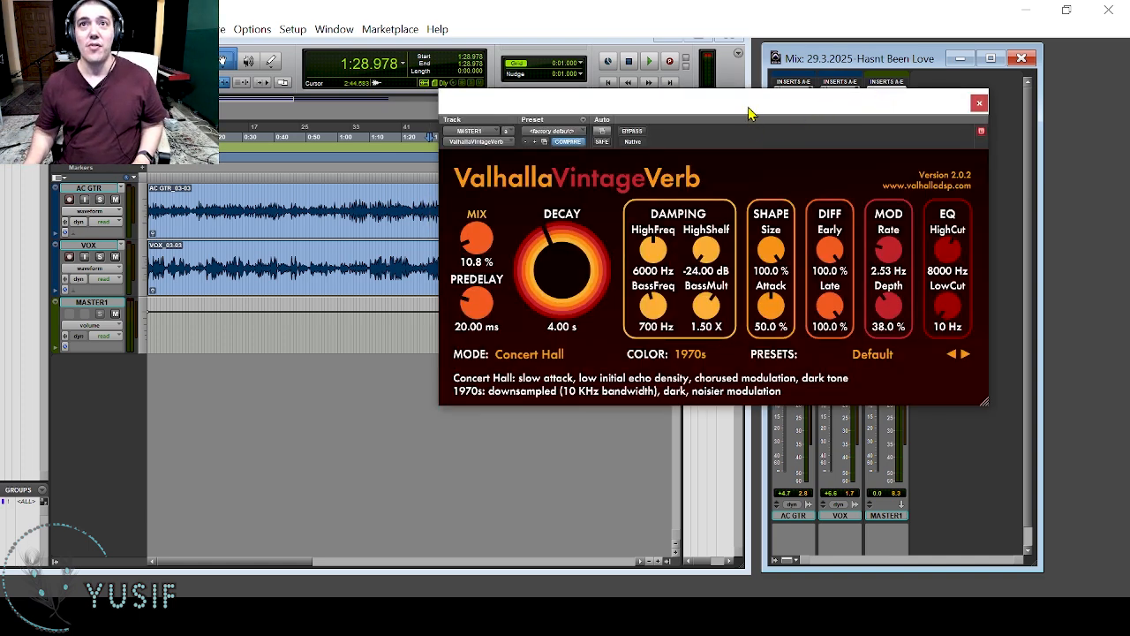
left_click(687, 358)
left_click(697, 384)
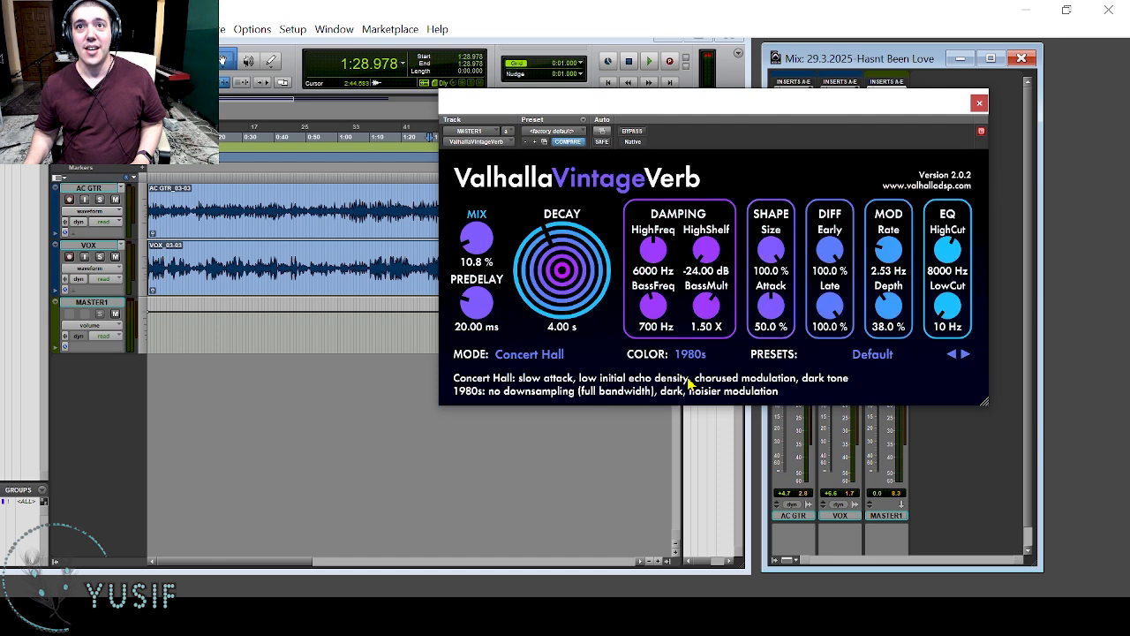
left_click(691, 355)
left_click(698, 370)
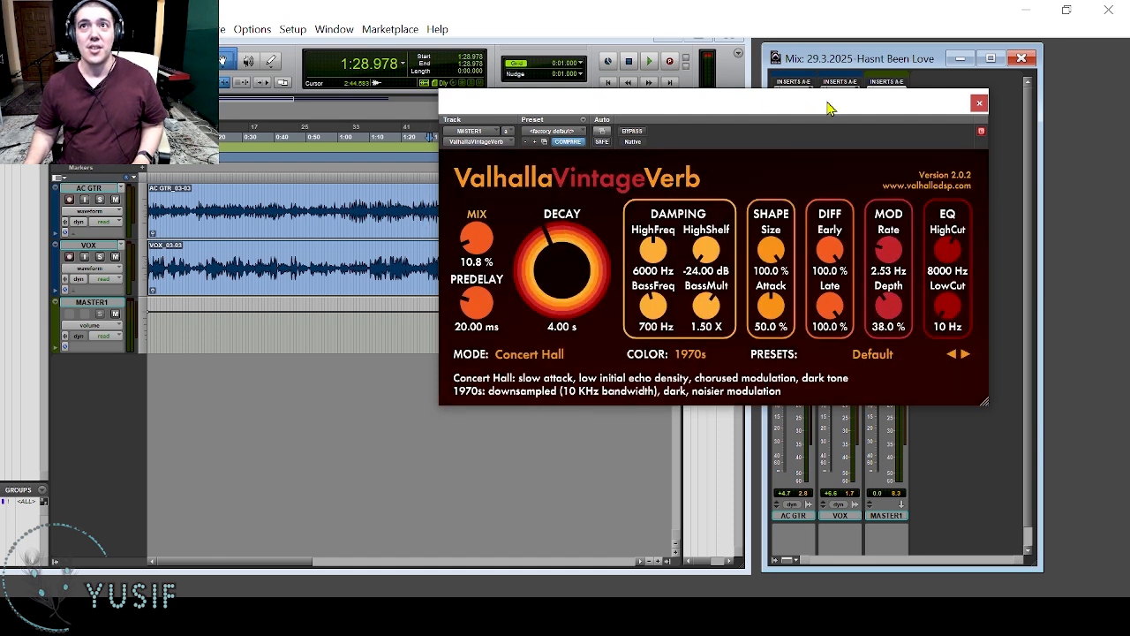
left_click(977, 104)
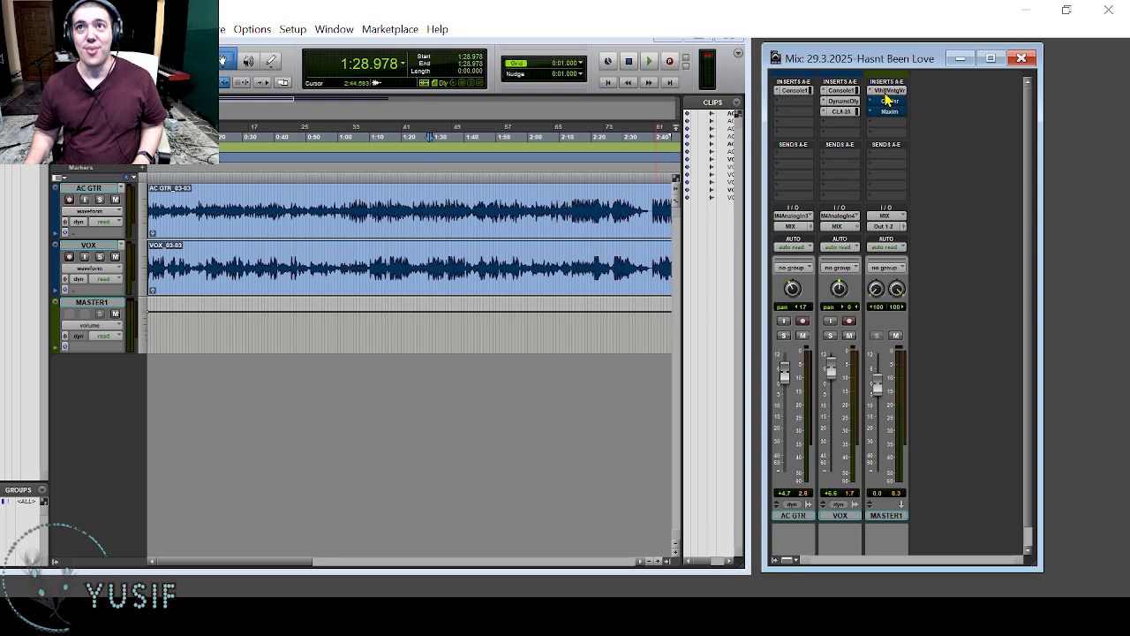
Play the mix and repeatedly bypass and re-enable ValhallaVintageVerb on MASTER1 to hear the reverb's effect.
key("space")
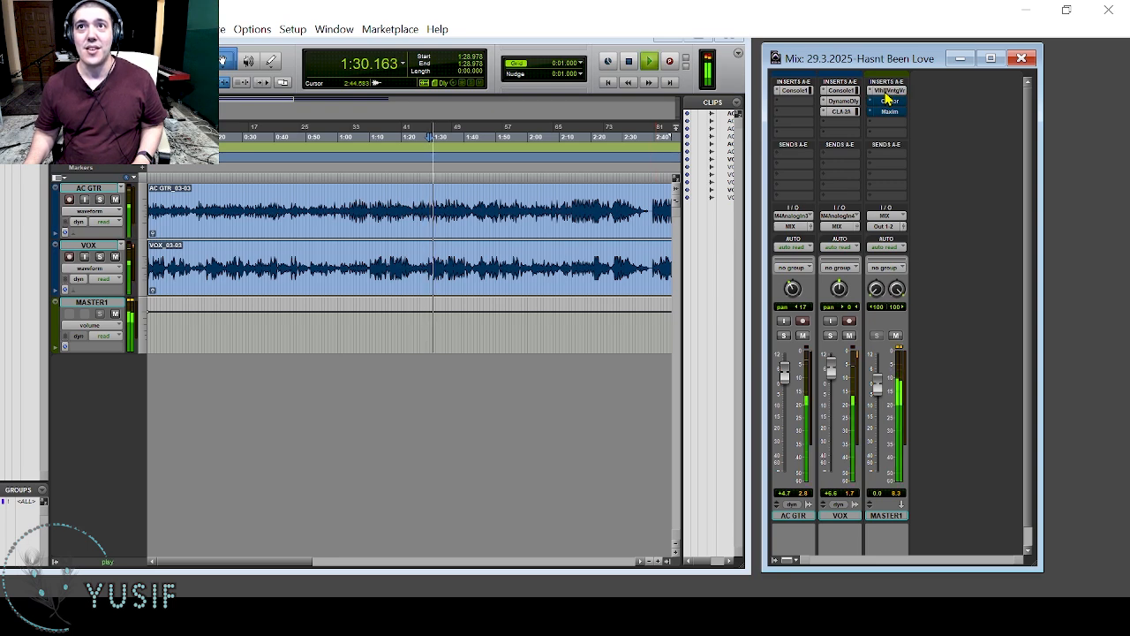
left_click(888, 91)
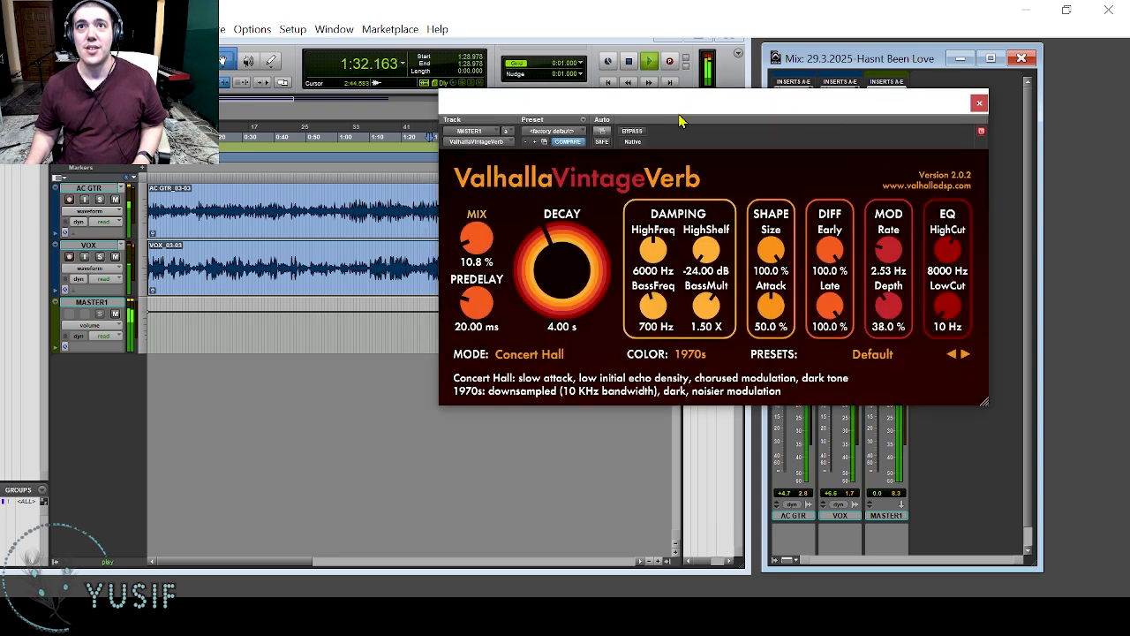
left_click(634, 132)
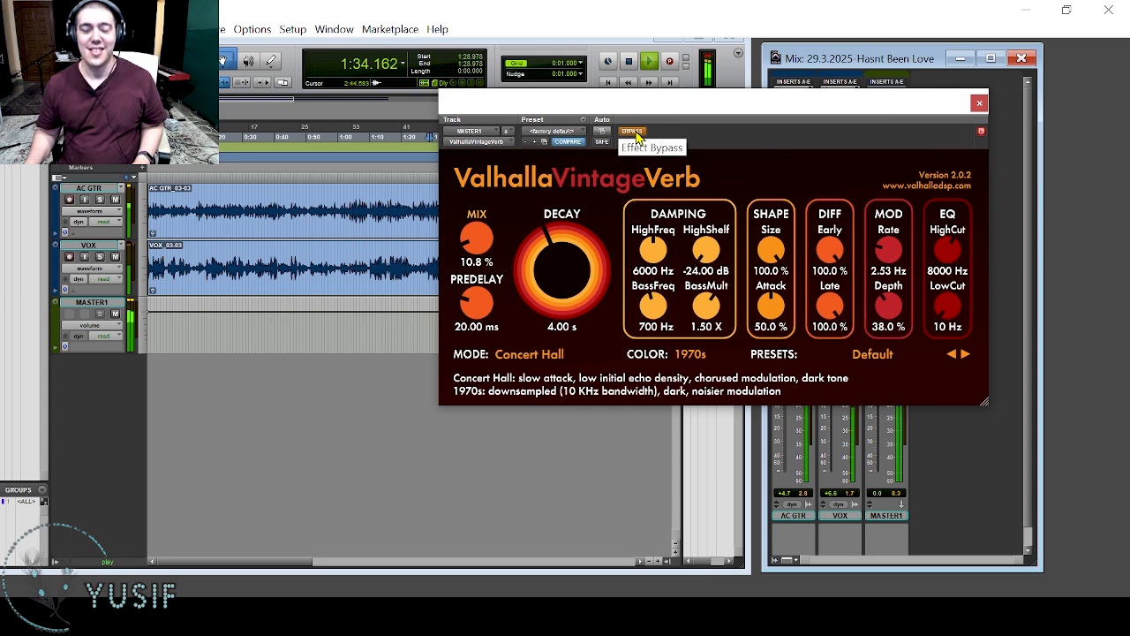
left_click(634, 133)
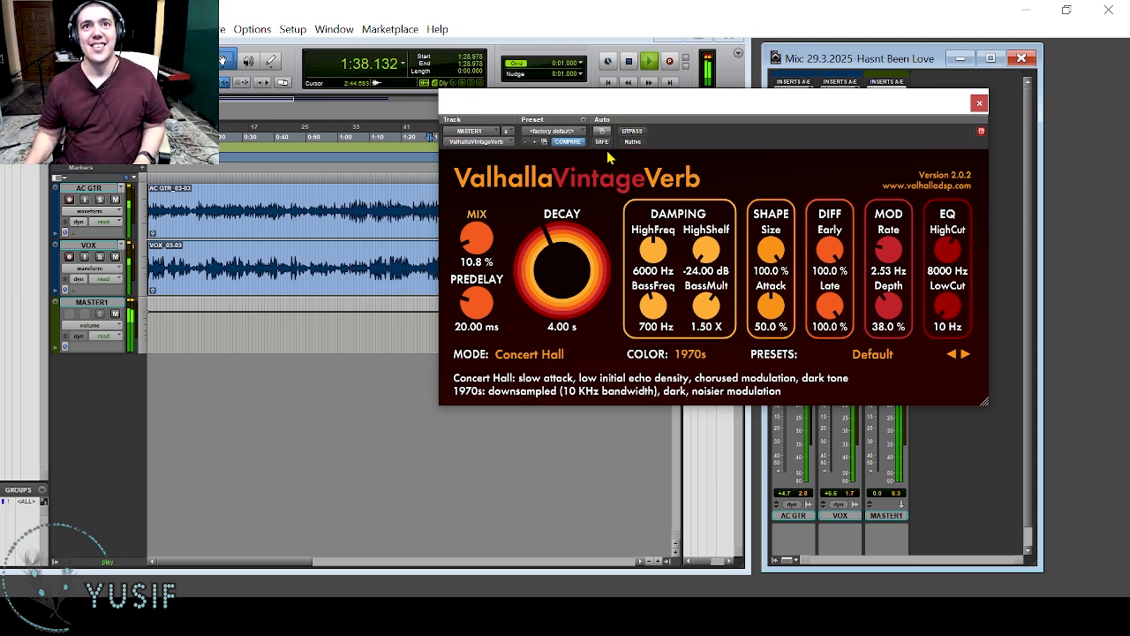
left_click(632, 133)
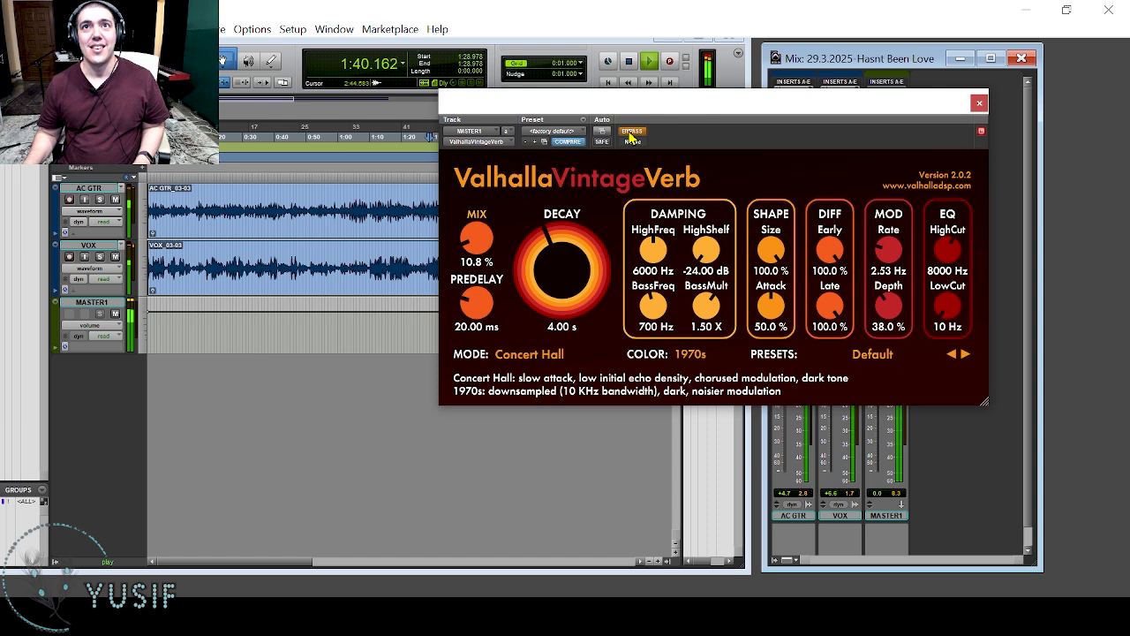
left_click(632, 132)
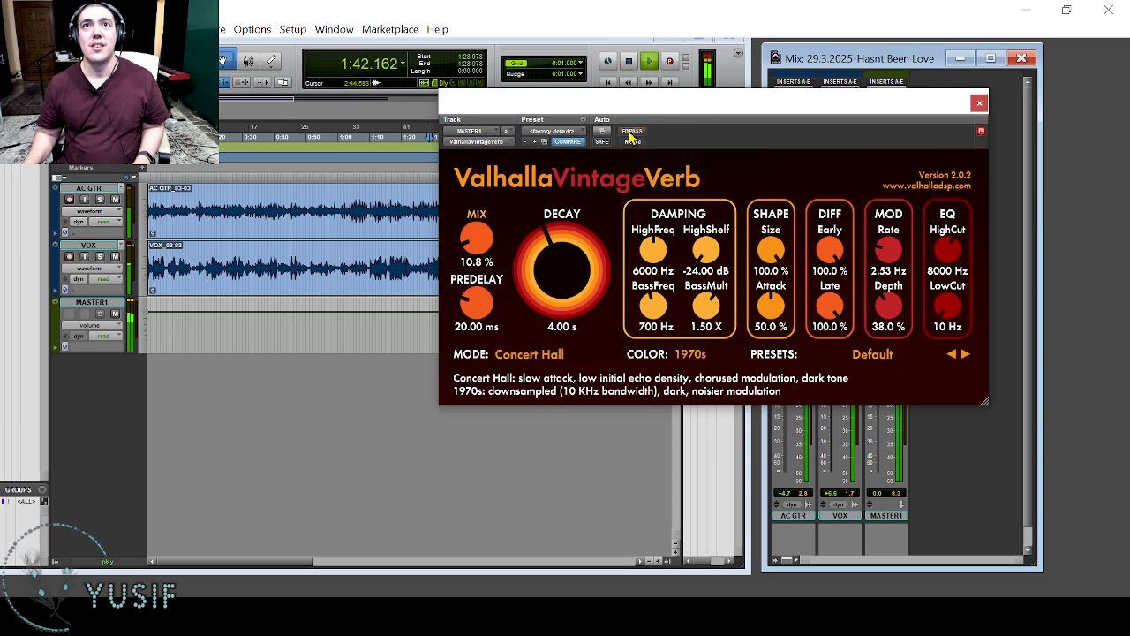
key("space")
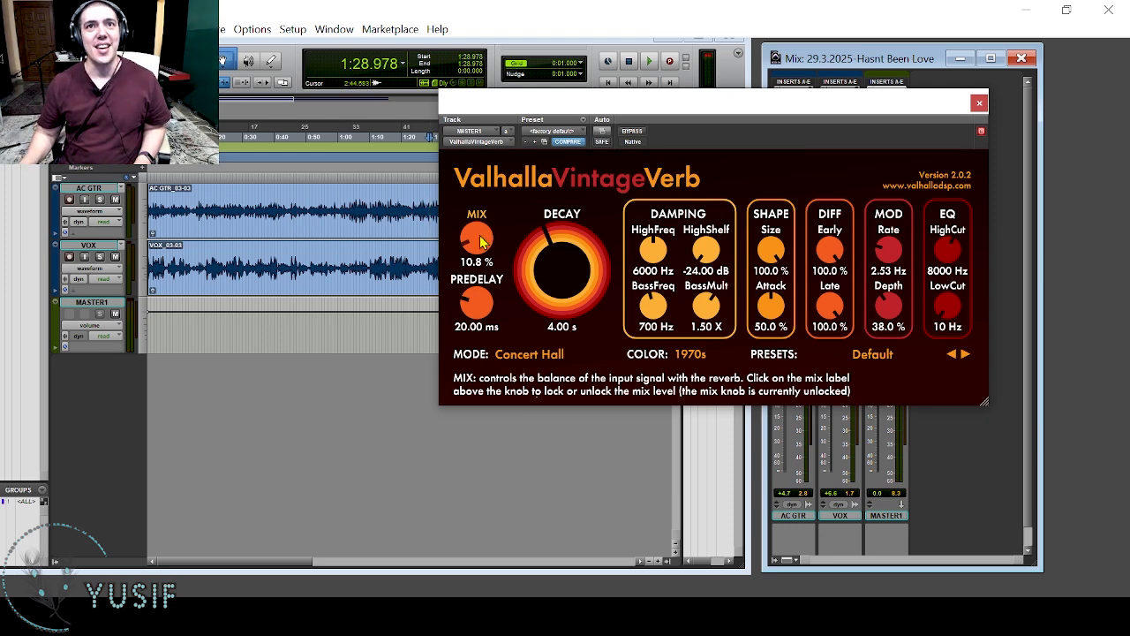
Close the reverb window and review the Dynamic Delay settings on the VOX track.
left_click(978, 104)
left_click(841, 102)
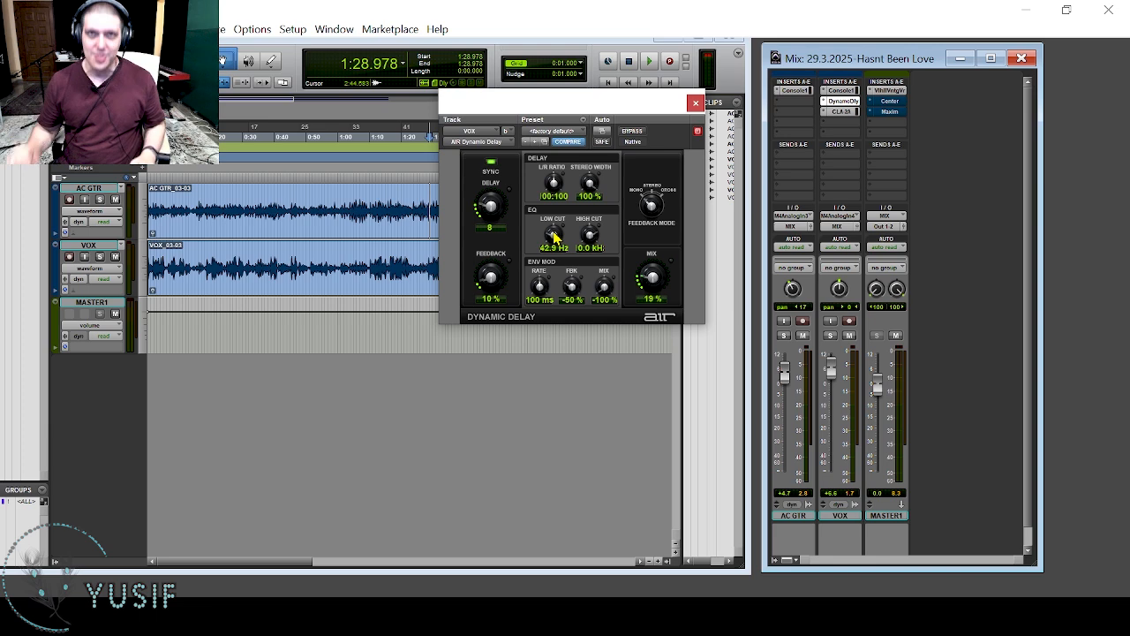
left_click(695, 104)
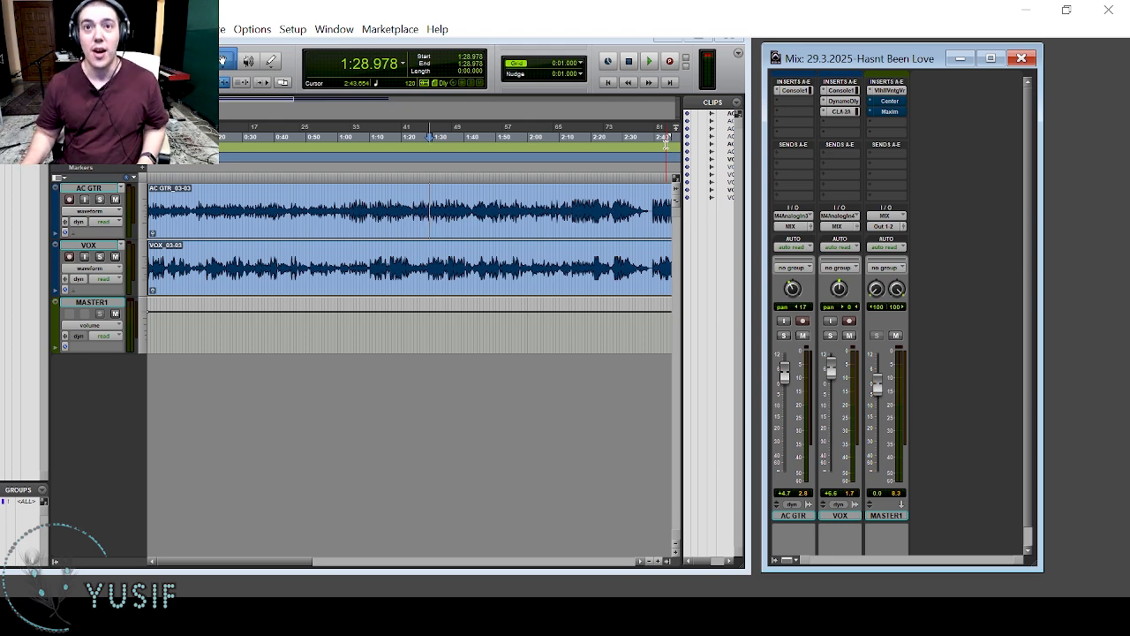
Replay the mix from about 1:29 and compare it once more with the MASTER1 reverb bypassed and active.
key("space")
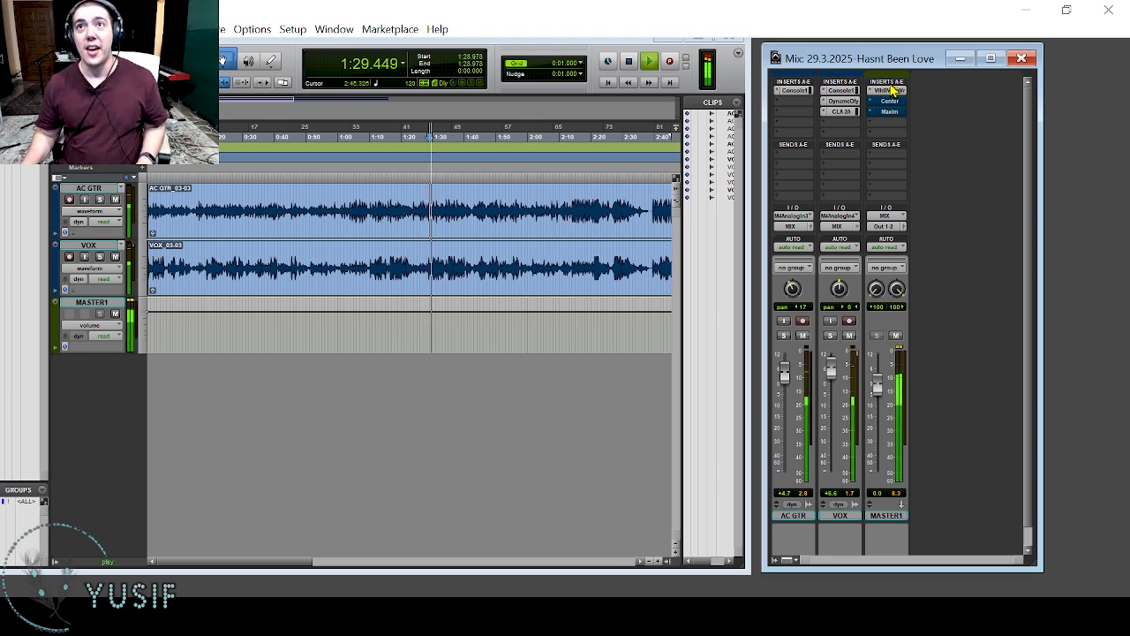
left_click(887, 91)
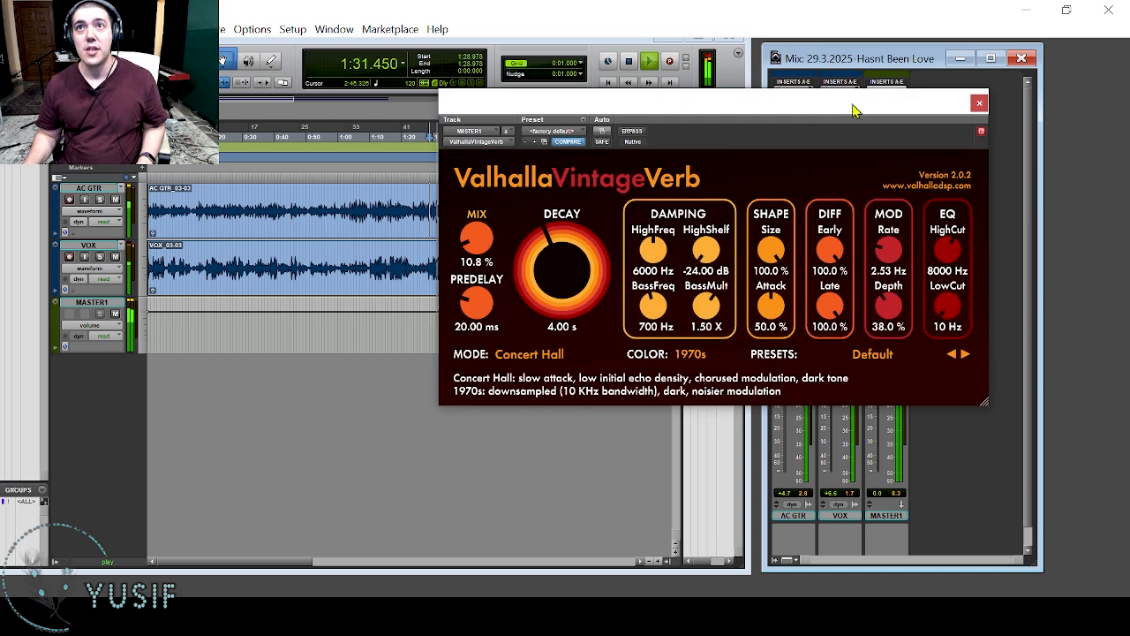
left_click(628, 132)
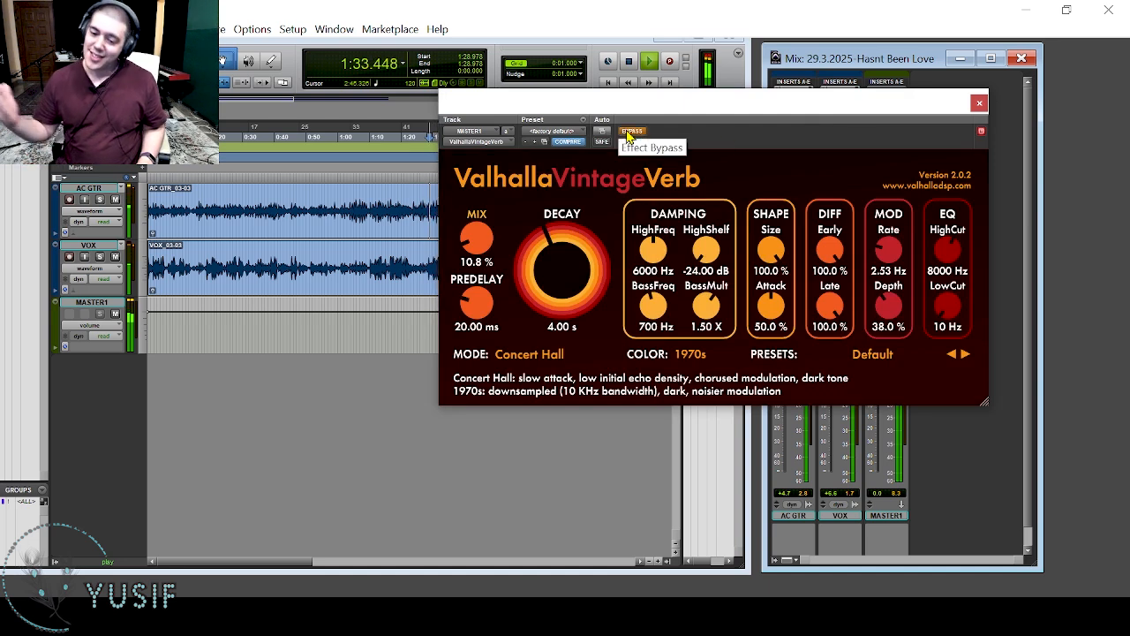
left_click(629, 133)
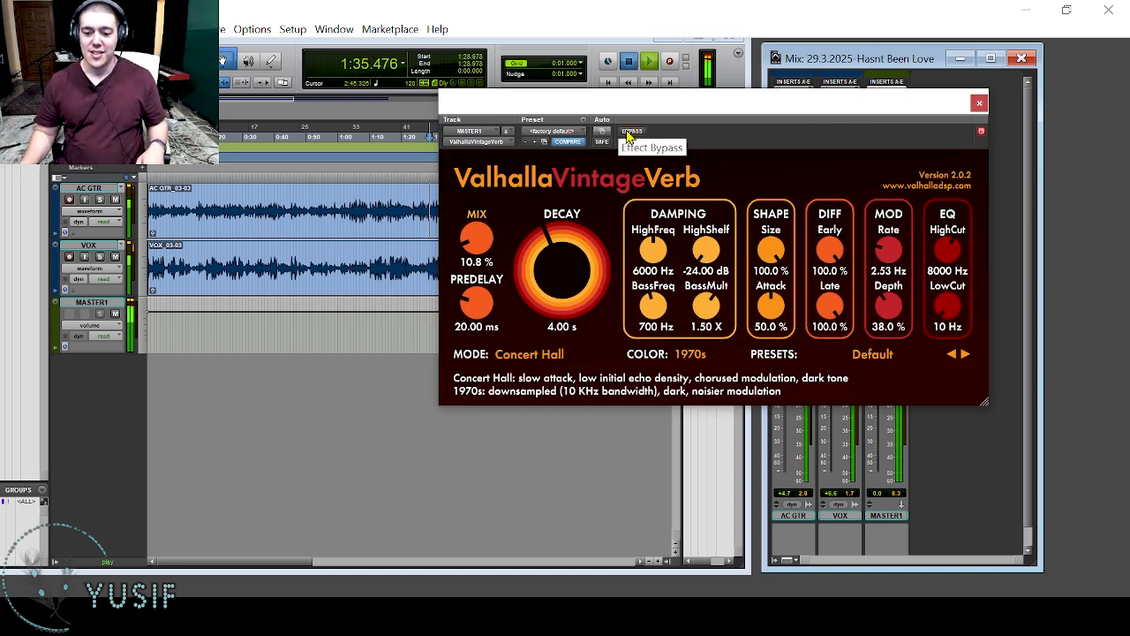
Replay the section from 1:28.978 with the MASTER1 reverb active and bypassed, leave ValhallaVintageVerb active and close its window.
key("space")
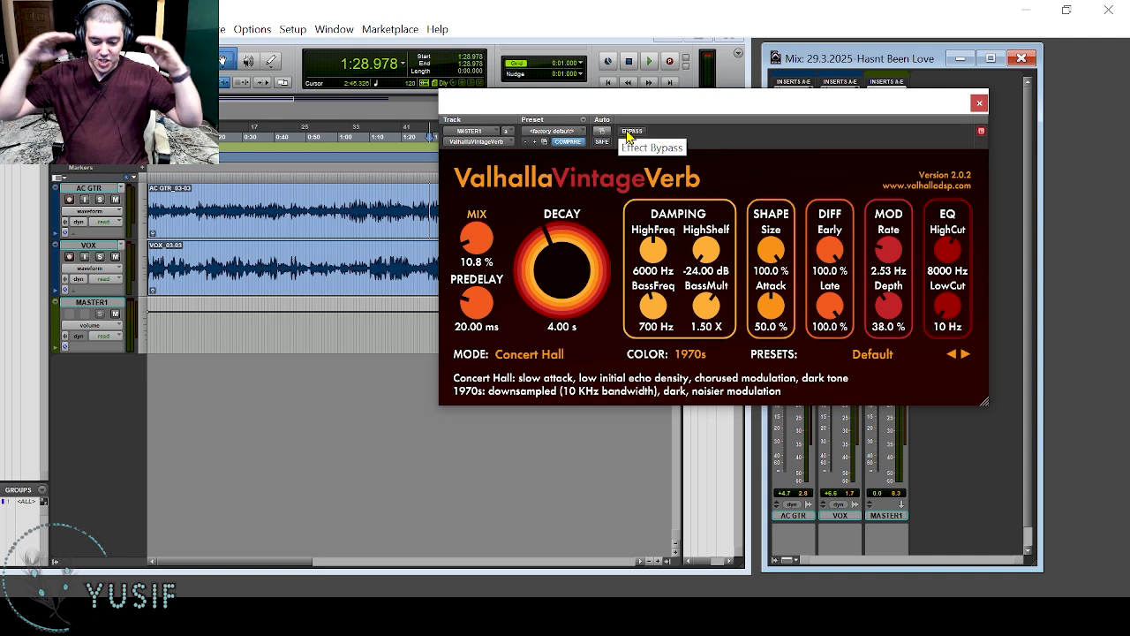
key("space")
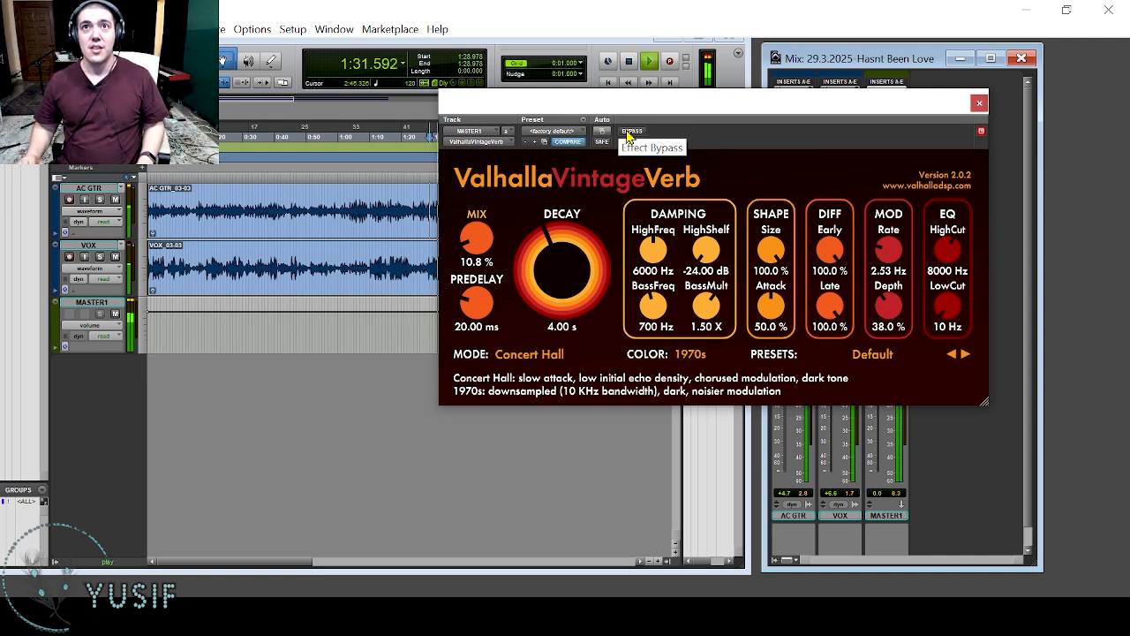
left_click(629, 133)
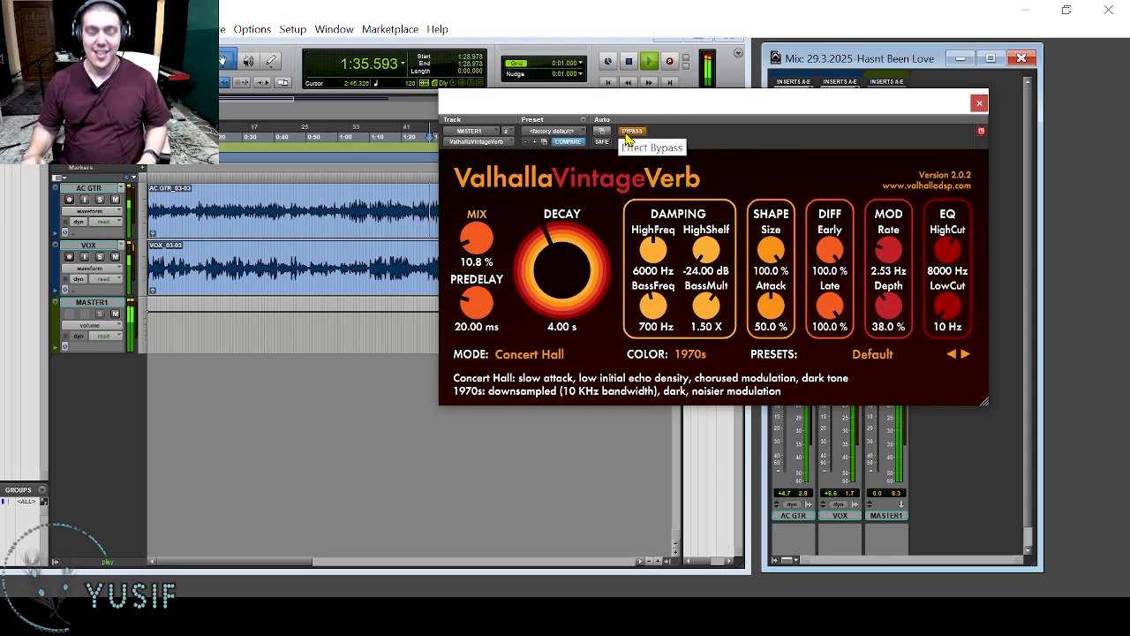
key("space")
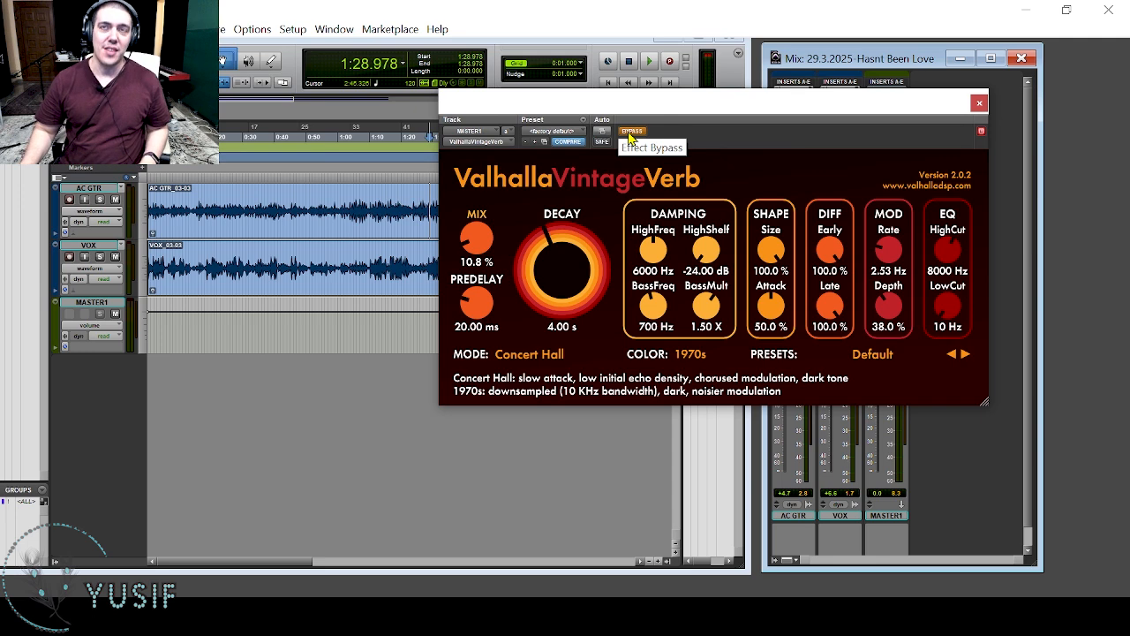
key("space")
left_click(631, 131)
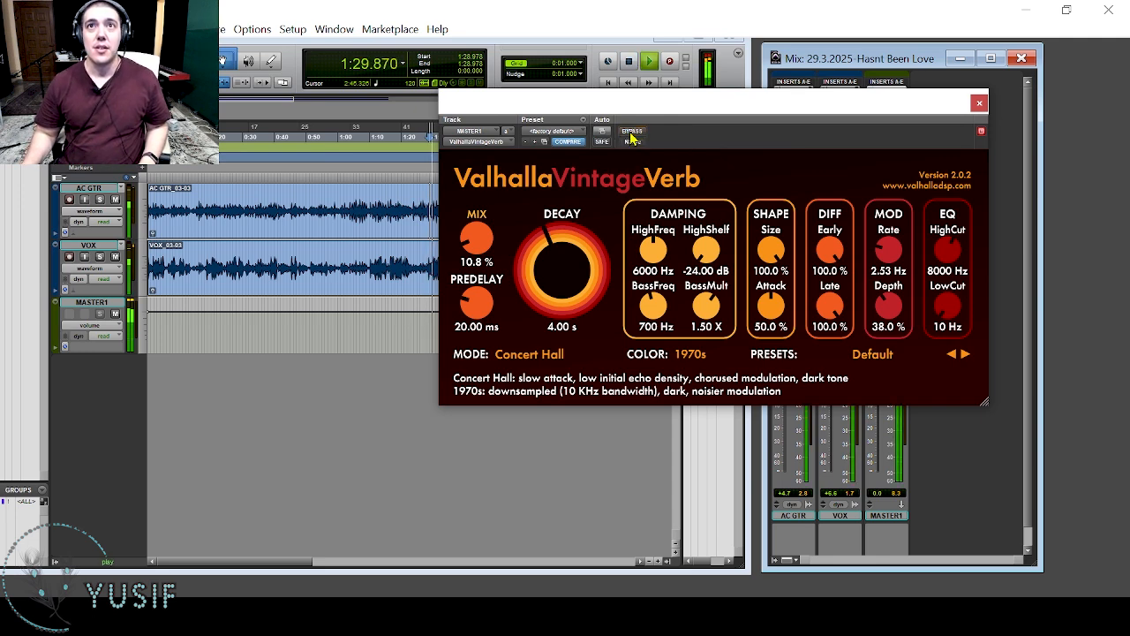
key("space")
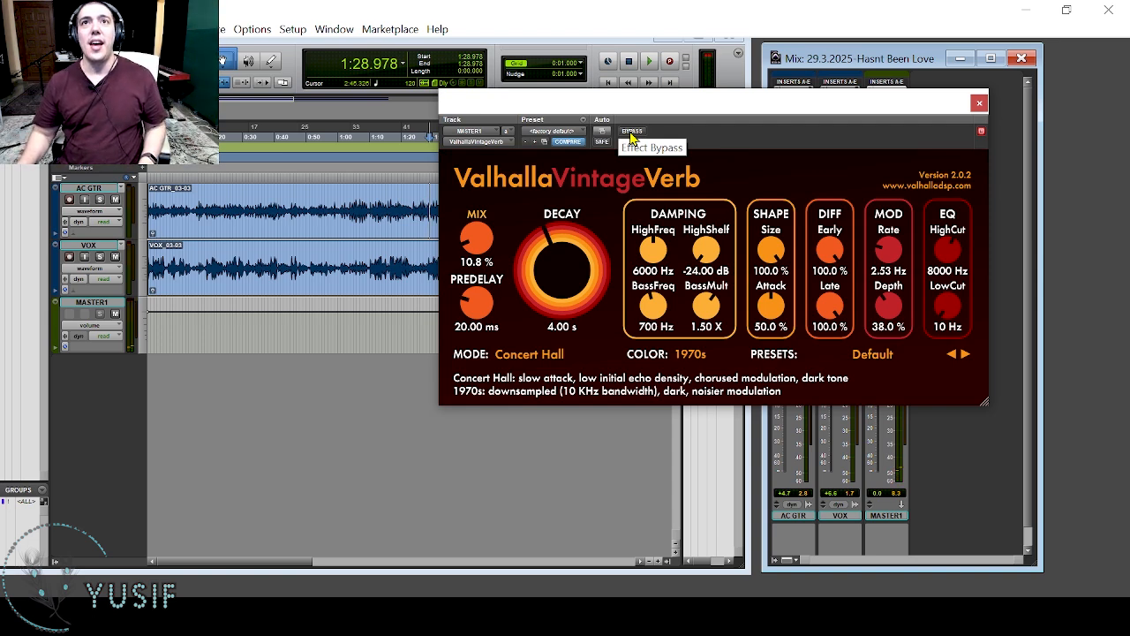
left_click(979, 105)
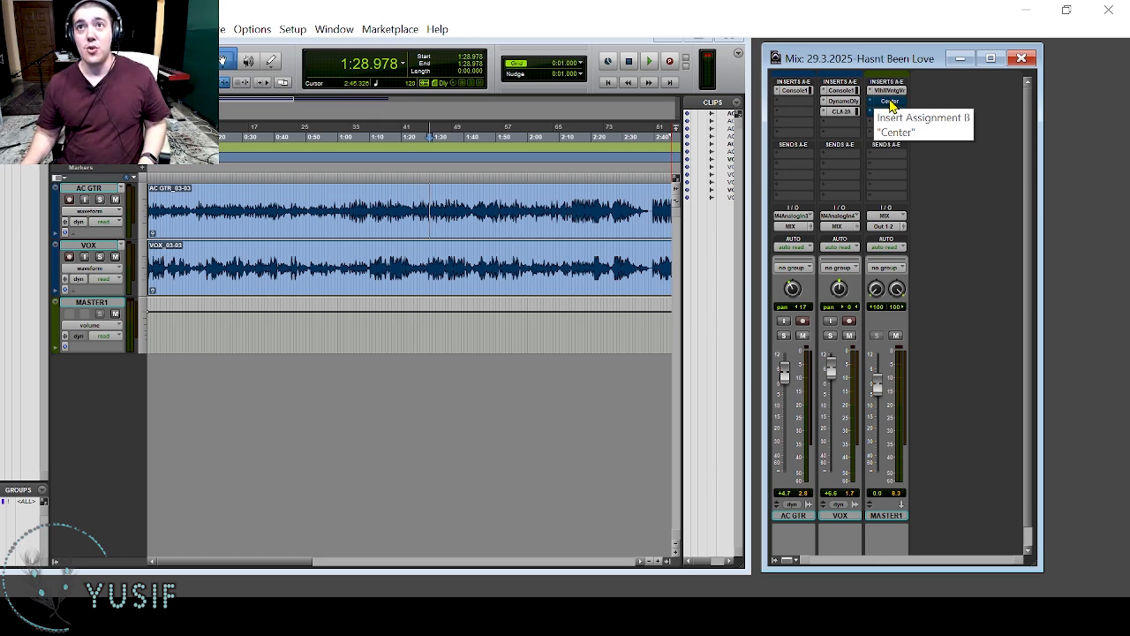
Activate the Center plugin on MASTER1 during playback, compare it bypassed and active, and close its window.
key("space")
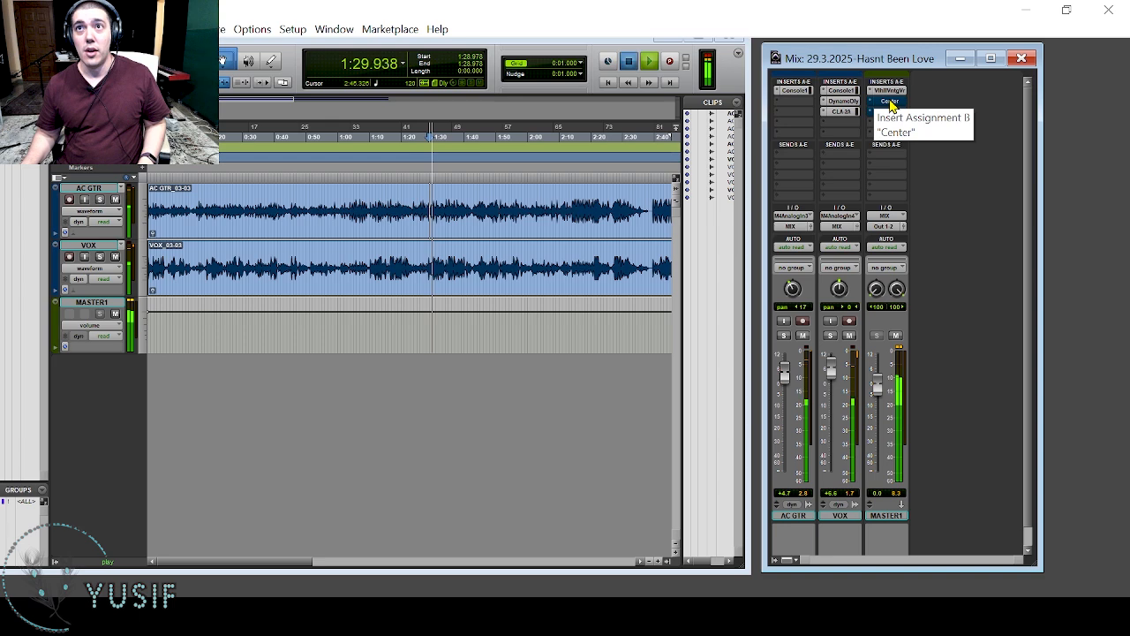
key("space")
key("space")
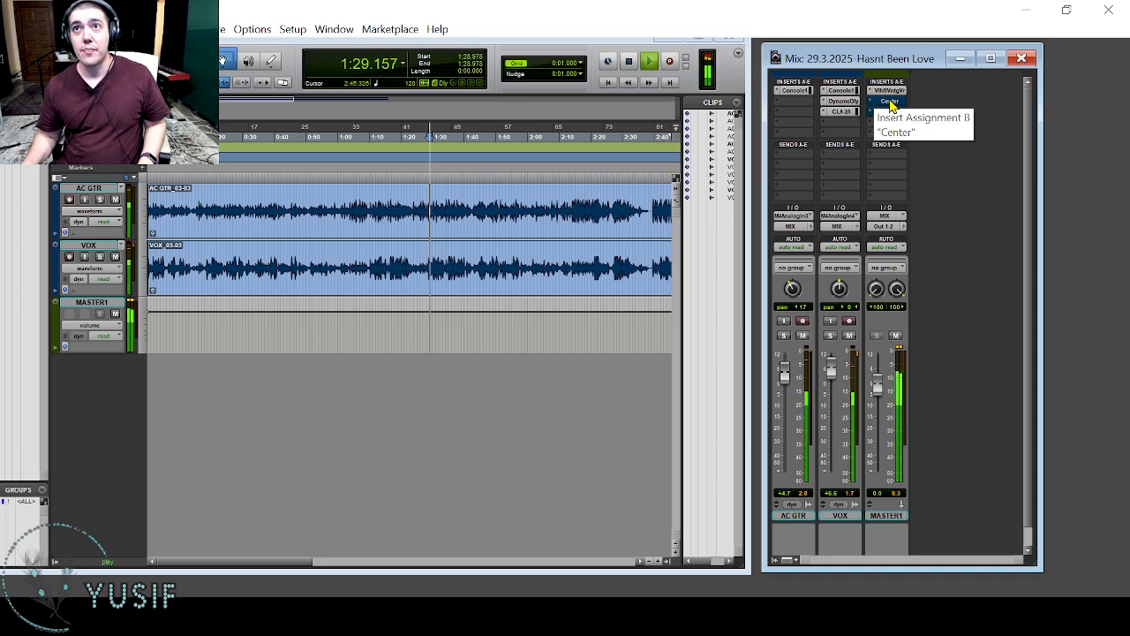
left_click(890, 102)
left_click(630, 133)
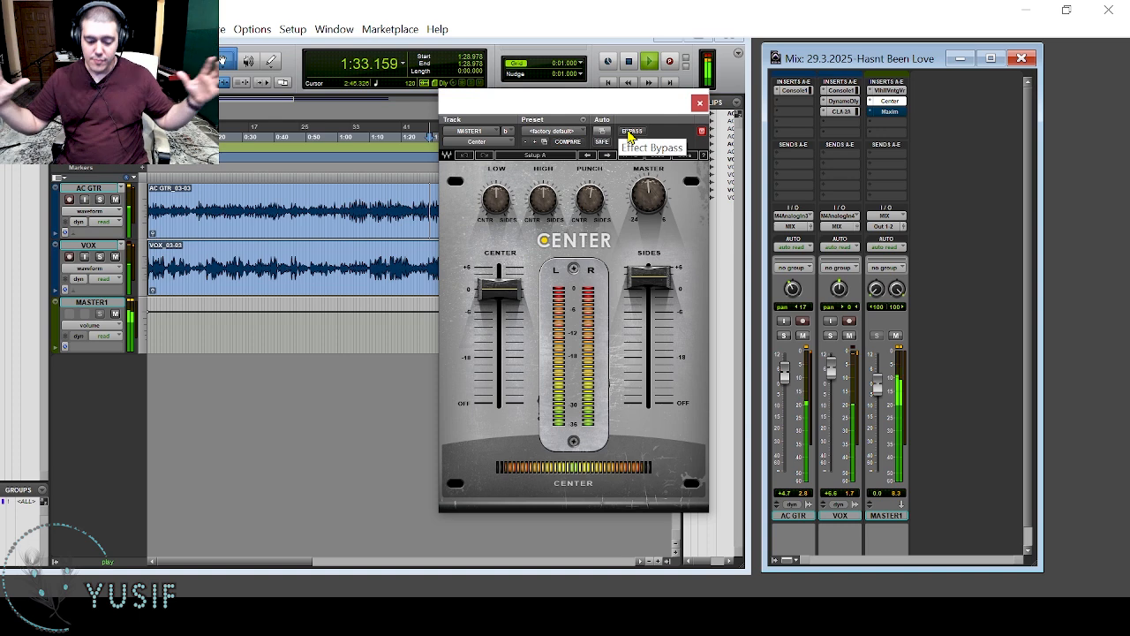
left_click(631, 132)
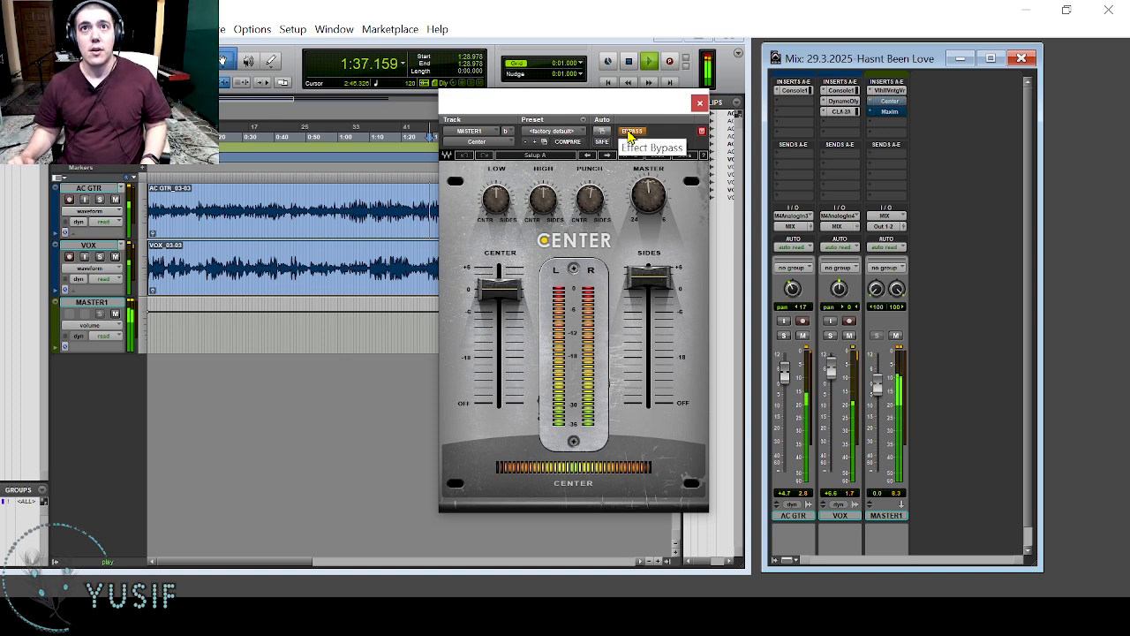
left_click(630, 132)
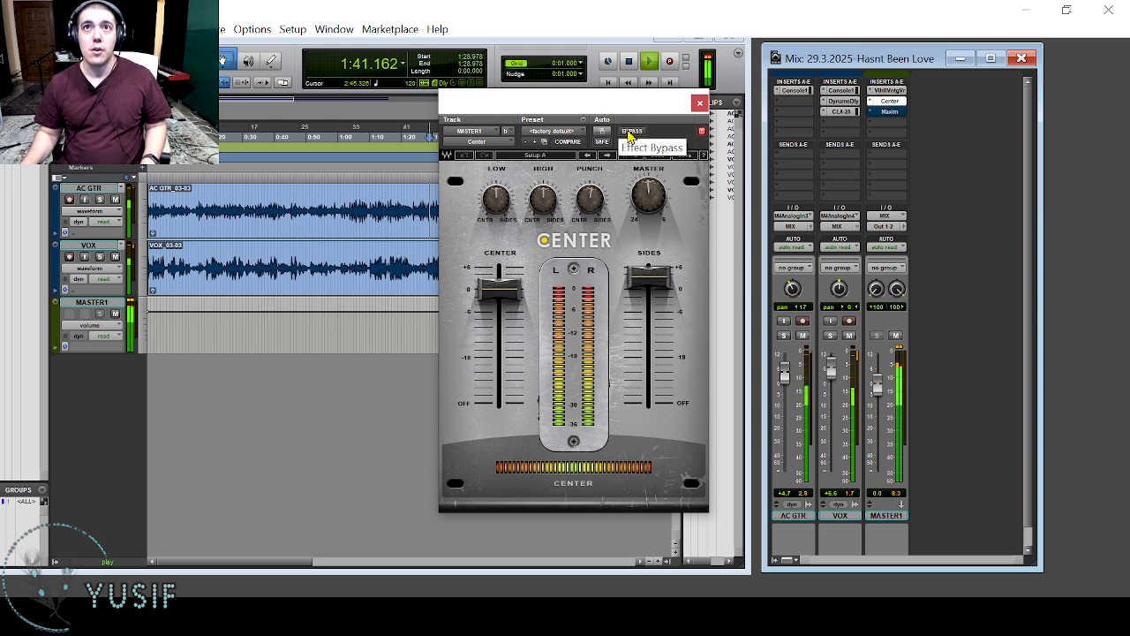
key("space")
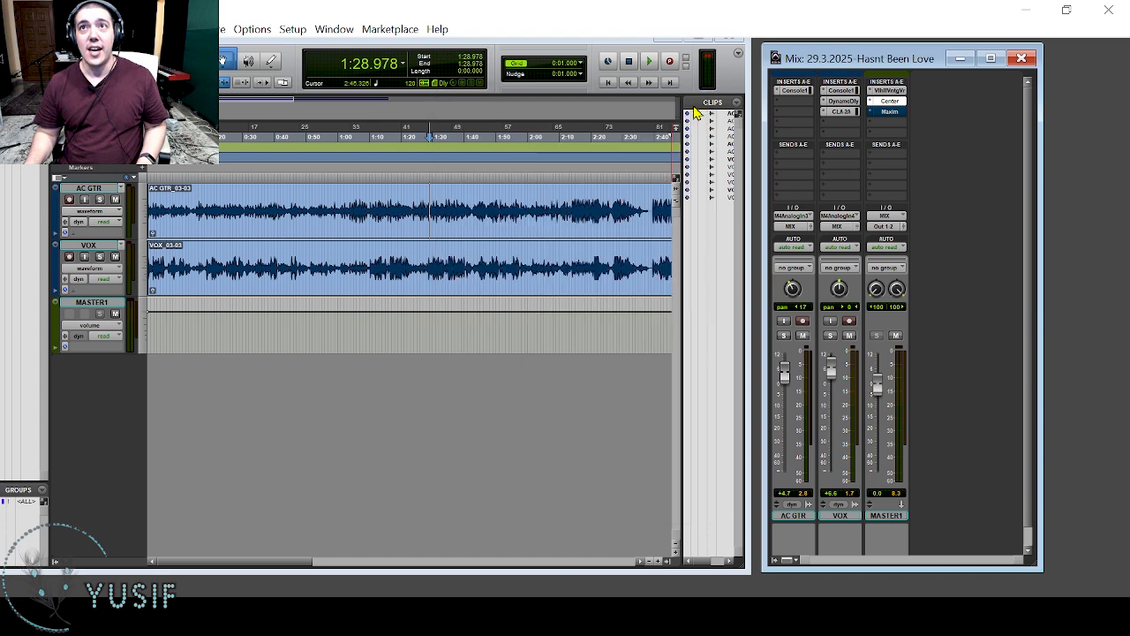
left_click(698, 103)
Activate the Maxim limiter on MASTER1, compare it bypassed and active during playback, and close its window.
left_click(890, 113)
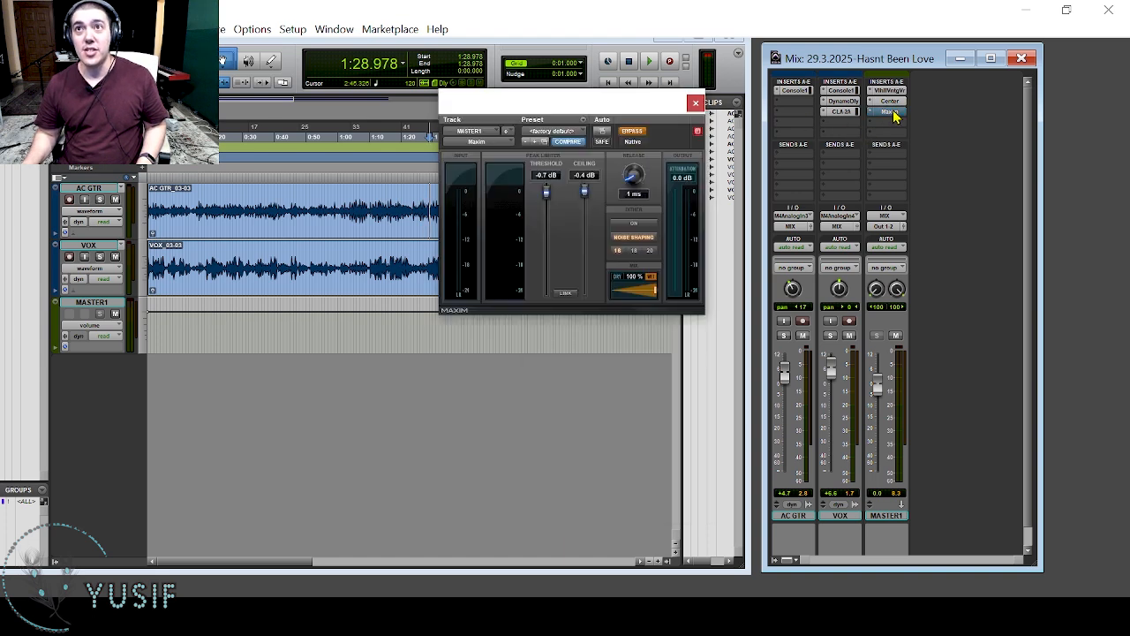
left_click(892, 112, "ctrl")
key("space")
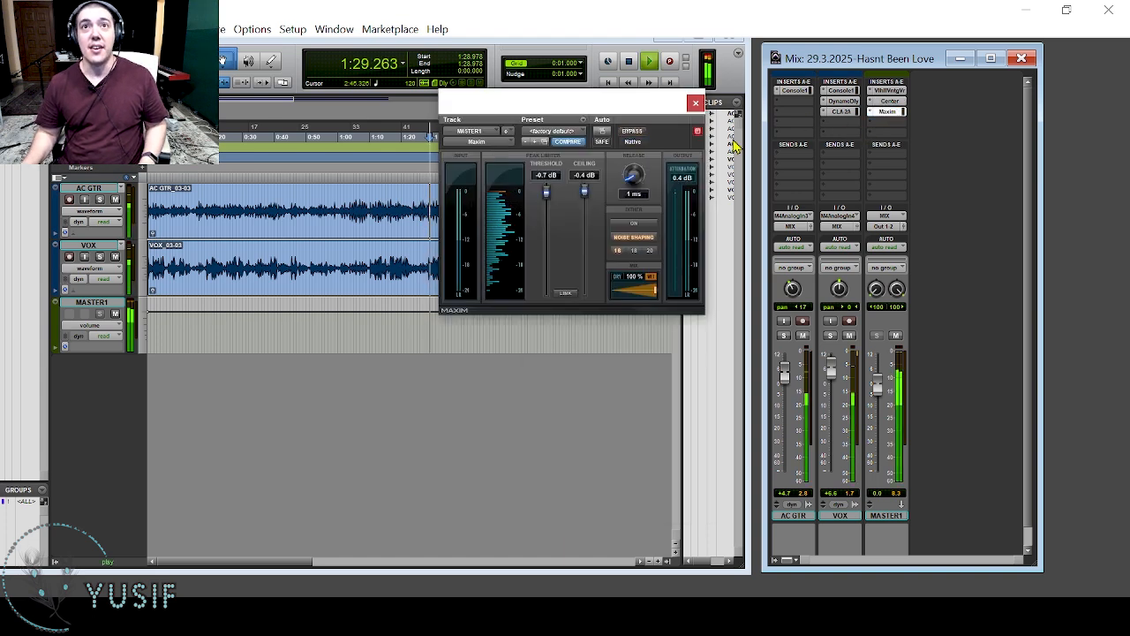
left_click(631, 131)
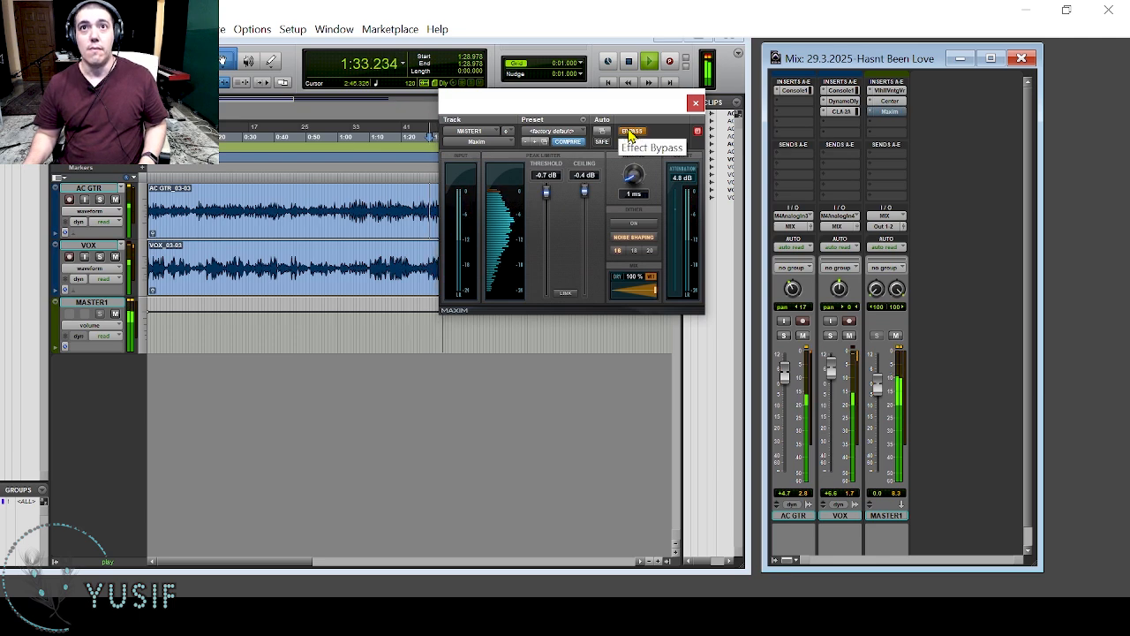
left_click(631, 132)
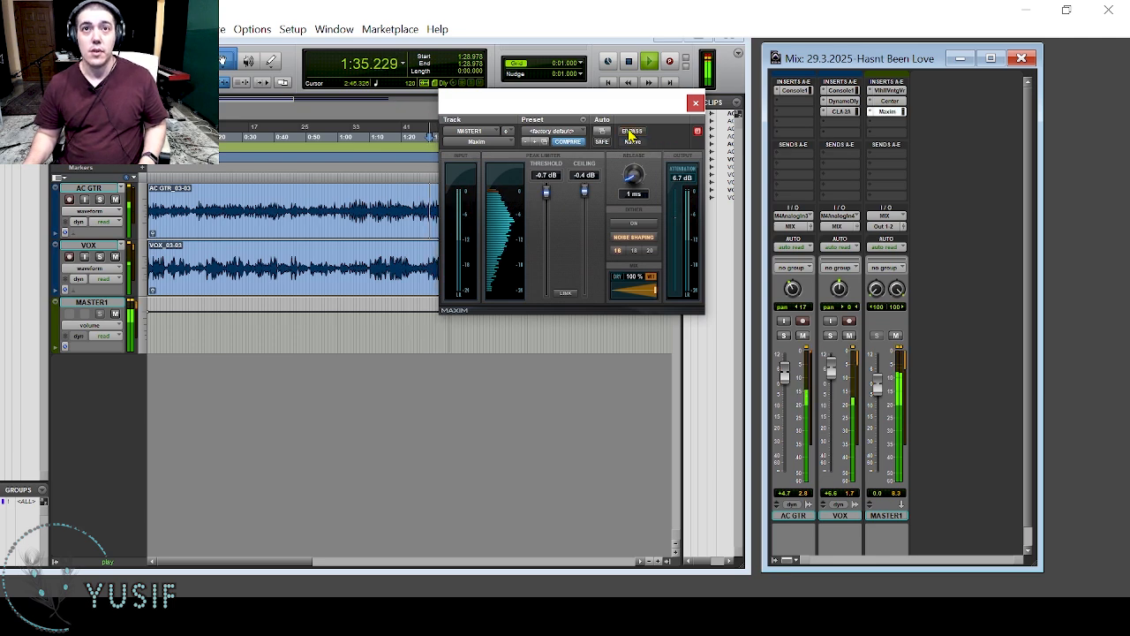
key("space")
left_click(696, 105)
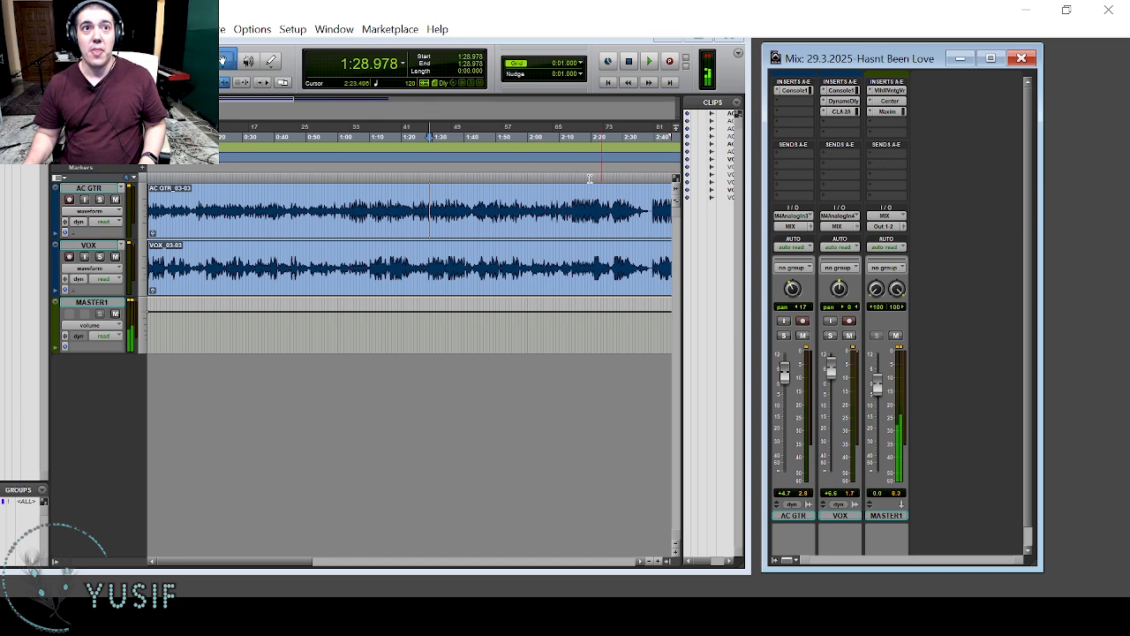
Create one new stereo audio track in the session.
key("ctrl+shift+n")
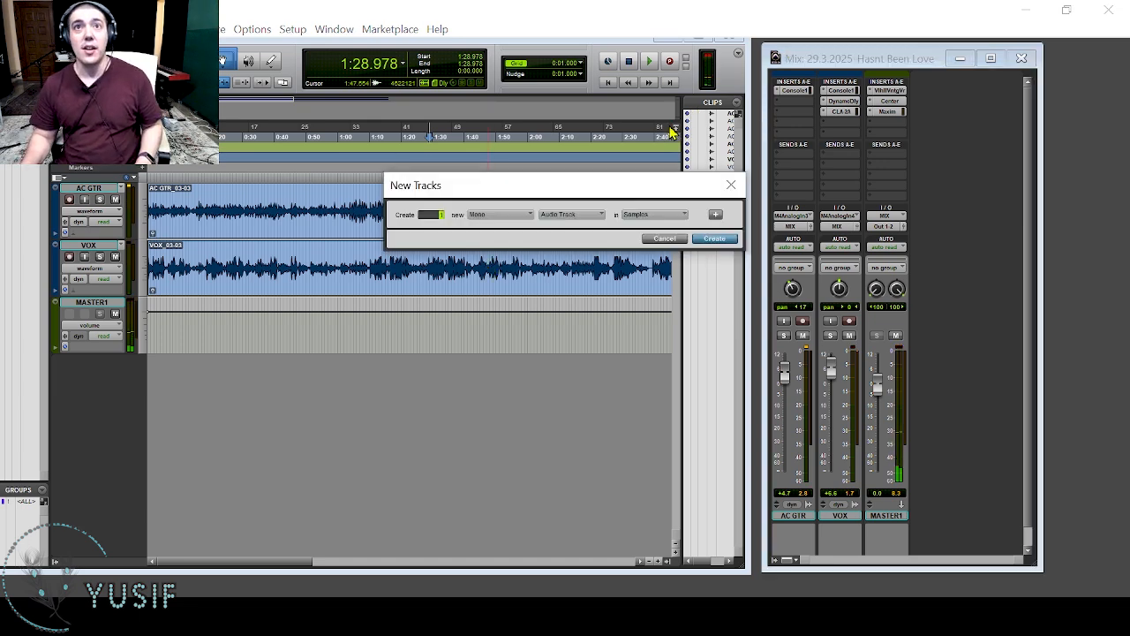
left_click(510, 215)
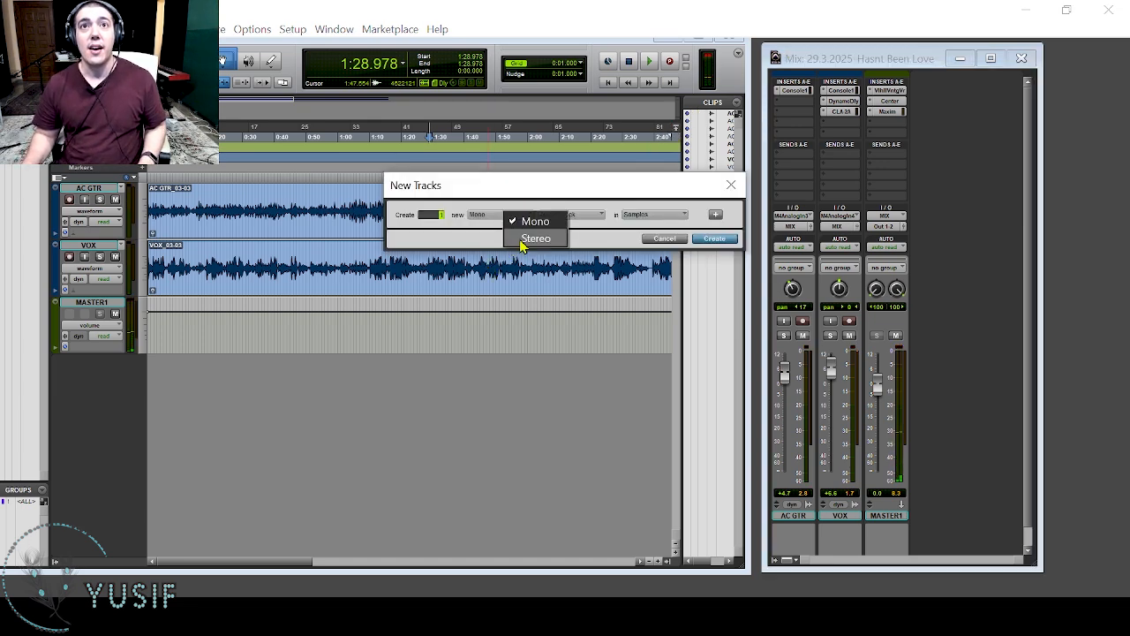
left_click(528, 239)
left_click(556, 217)
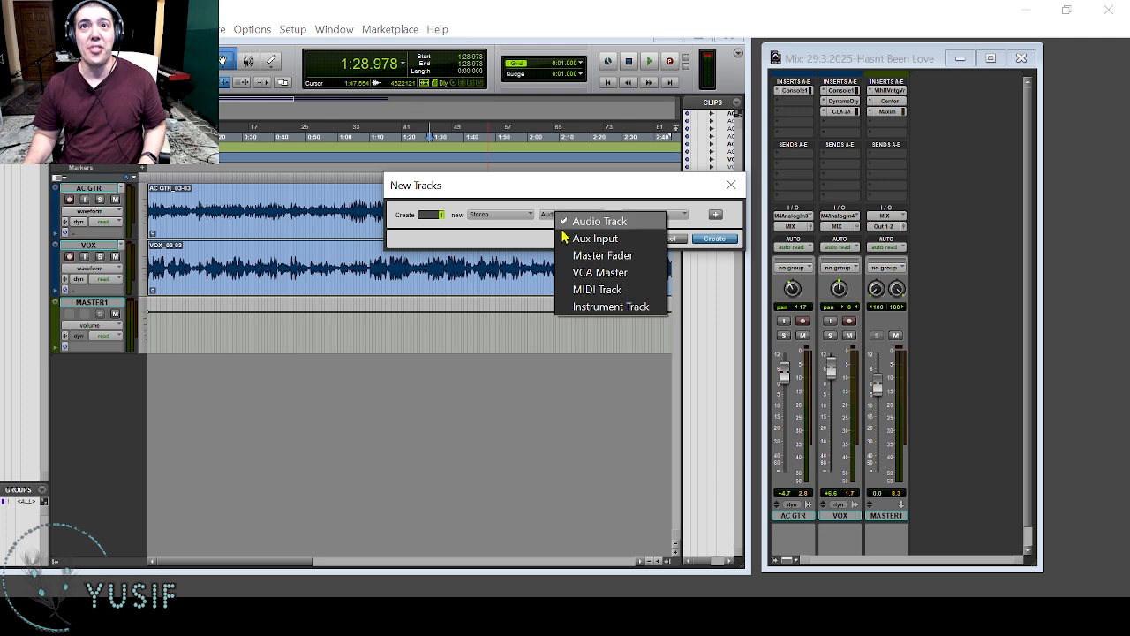
left_click(576, 221)
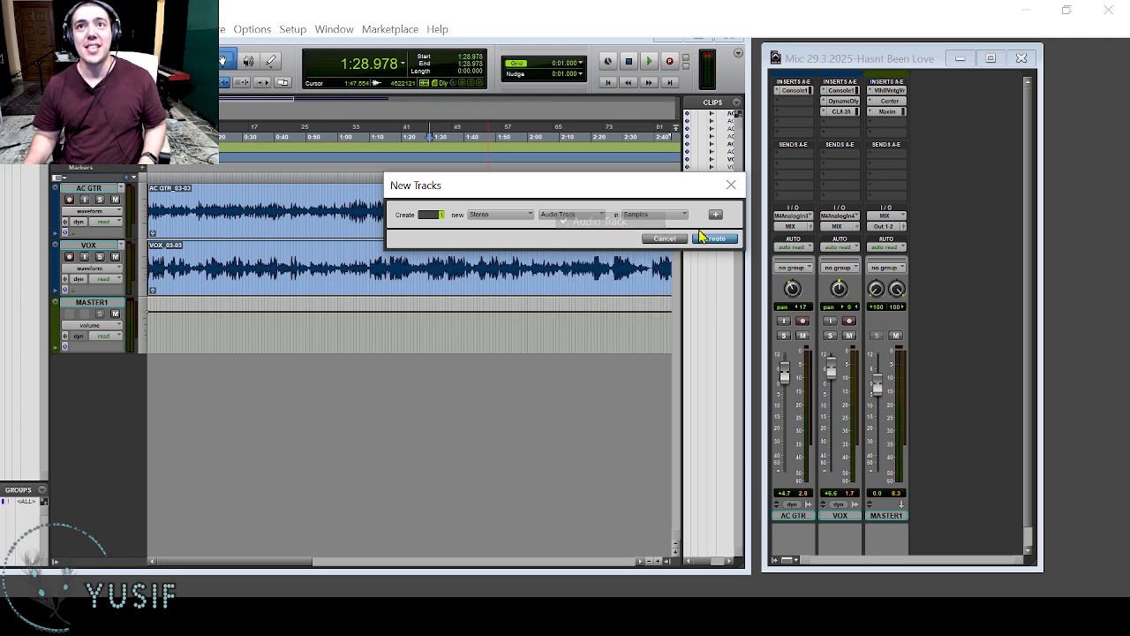
left_click(714, 238)
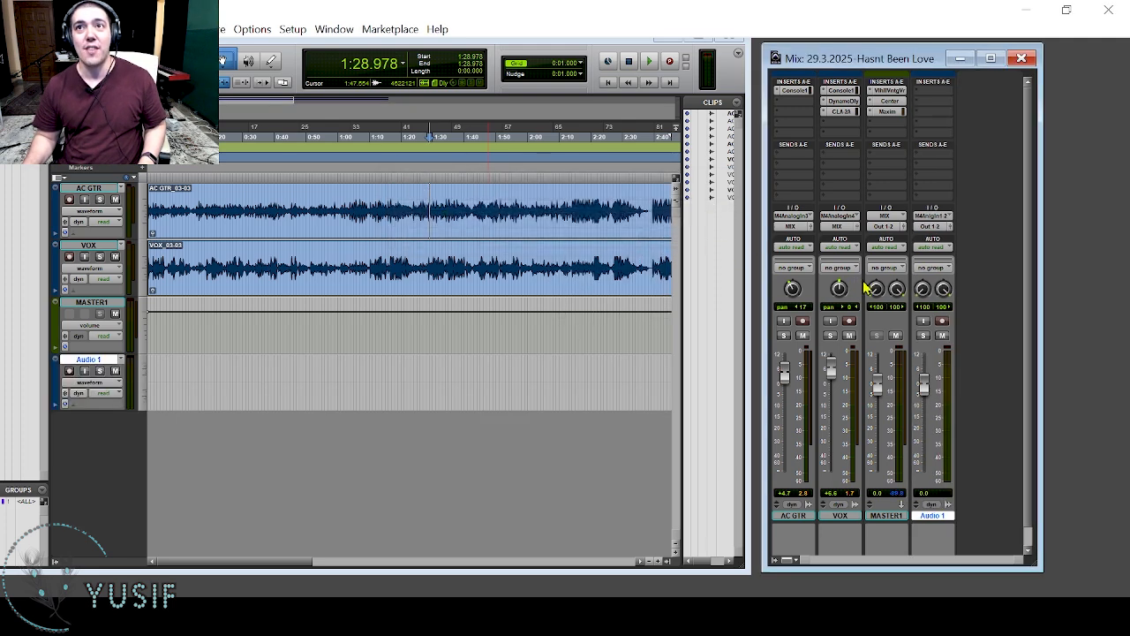
Route the MASTER1 output to the PRINT (Stereo) bus and set the Audio 1 input to the same bus.
left_click(888, 516)
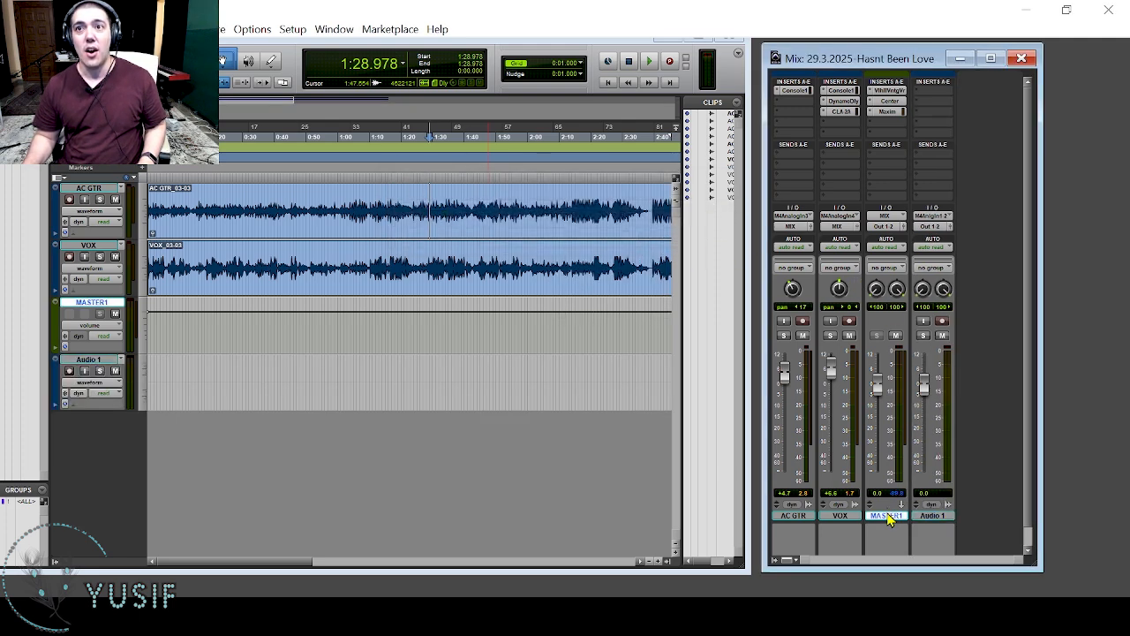
left_click(795, 518)
left_click(834, 517, "shift")
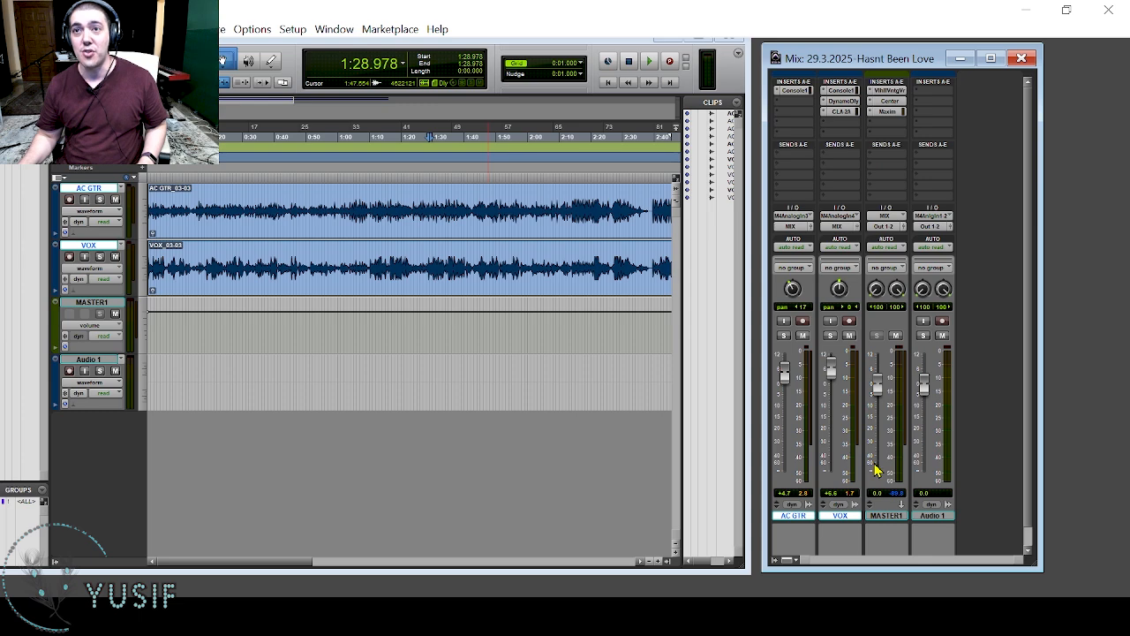
left_click(885, 229)
mouse_move(919, 271)
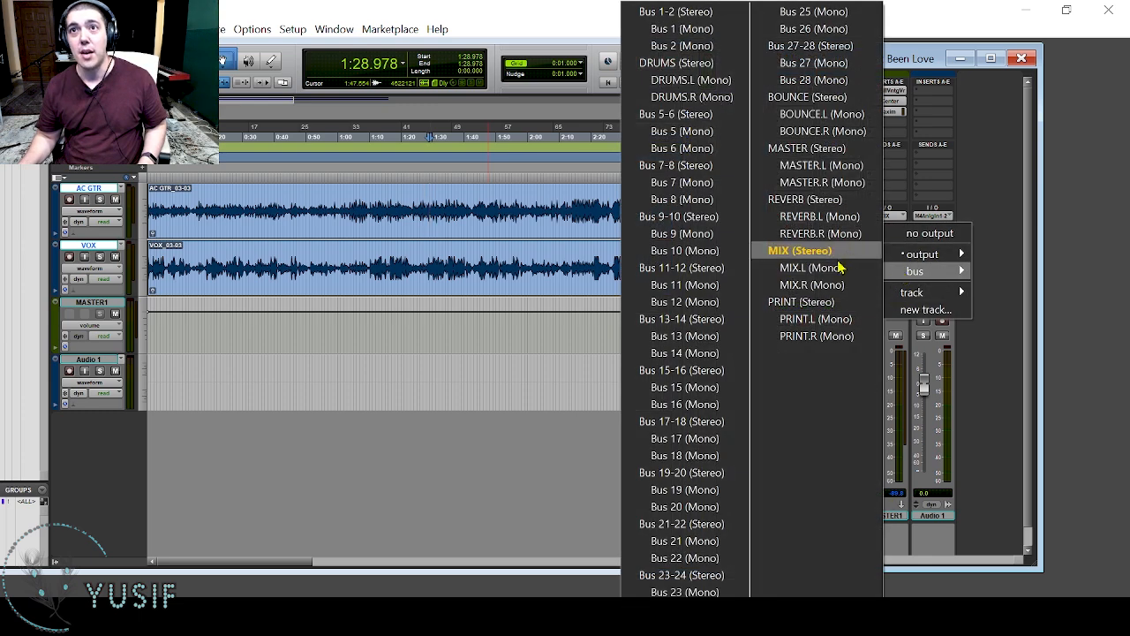
left_click(801, 301)
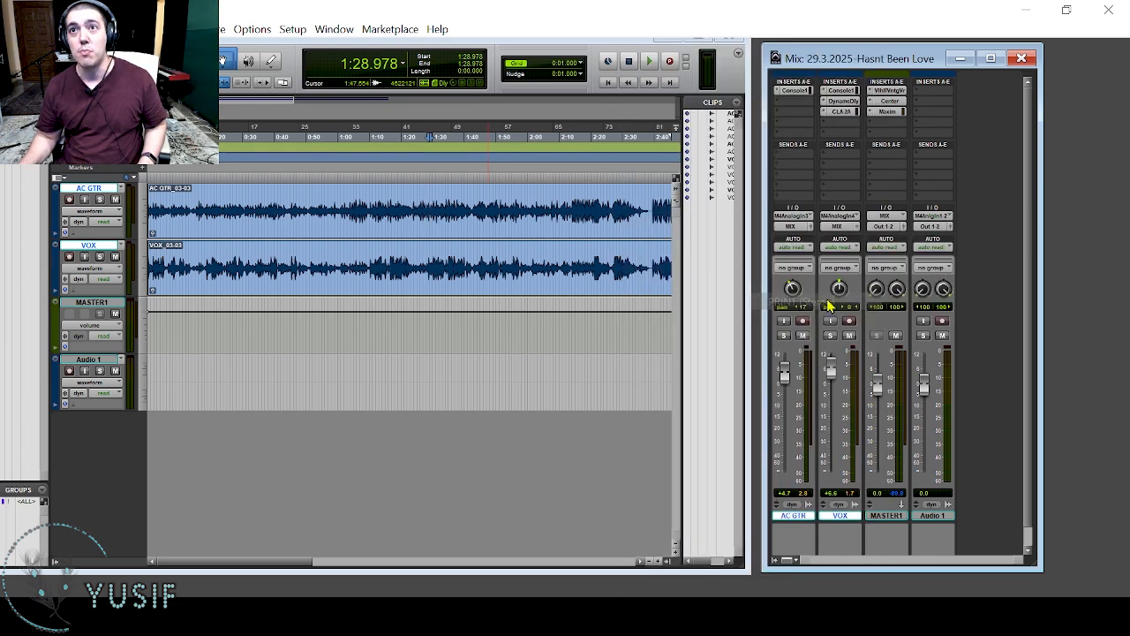
left_click(940, 220)
mouse_move(959, 267)
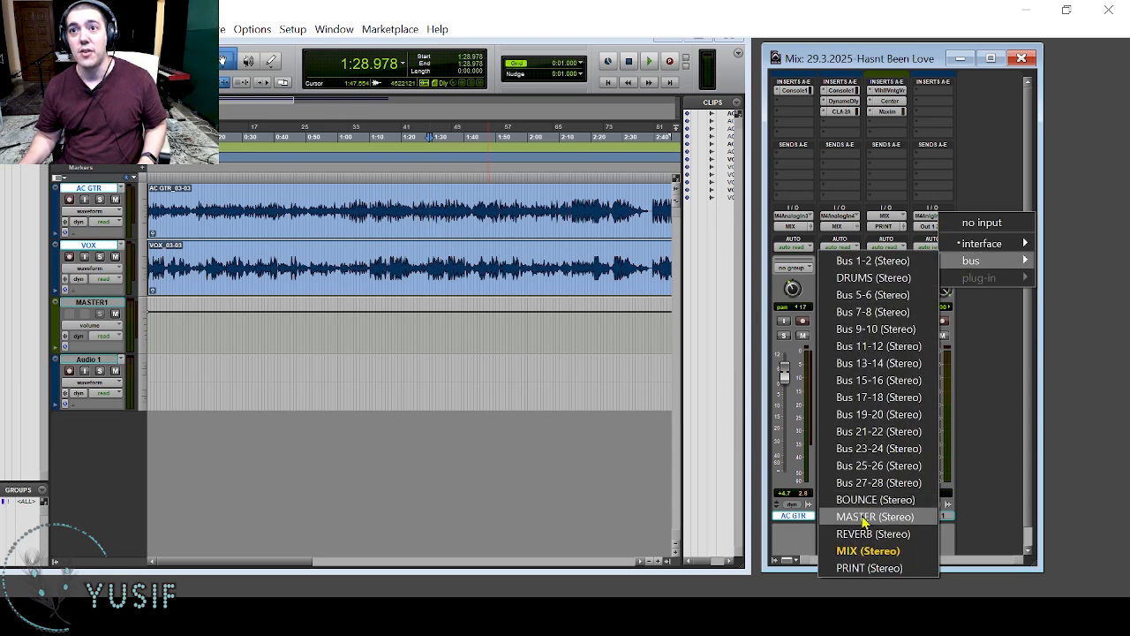
left_click(869, 567)
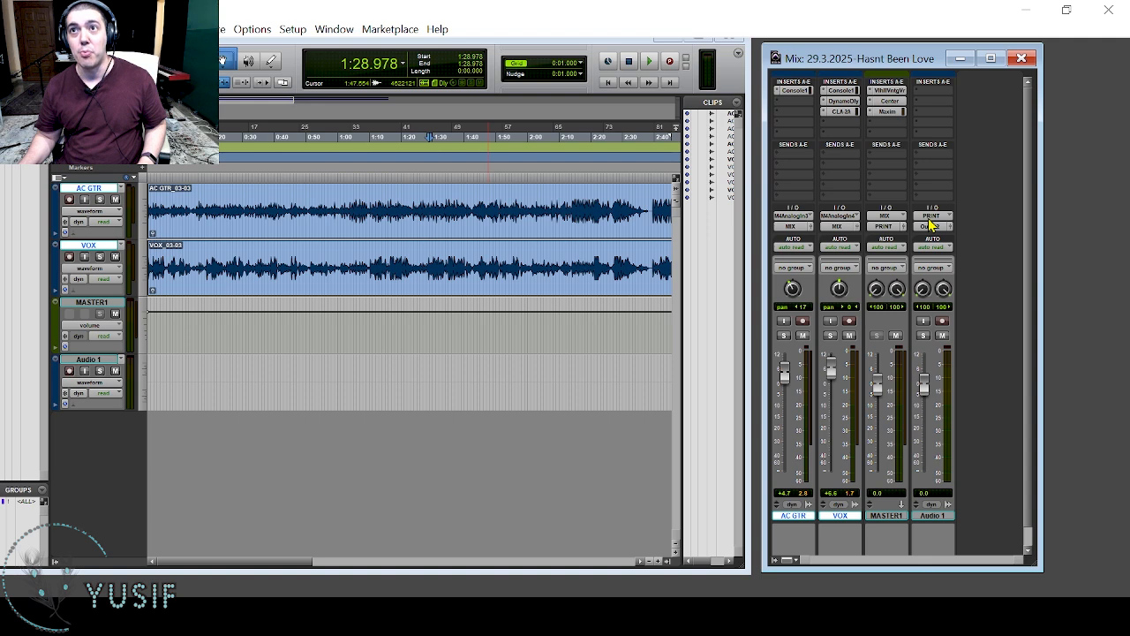
Record a short test print of the mix onto Audio 1 from the start of the VOX clip, muting MASTER1 while recording.
left_click(942, 322)
left_click(281, 273)
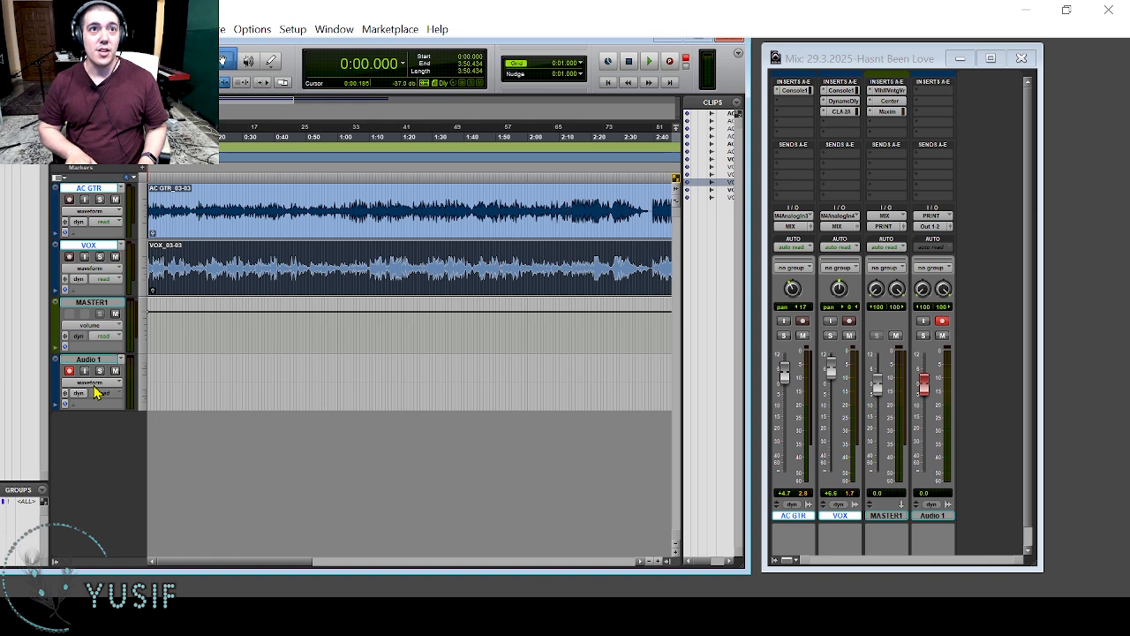
key("ctrl+space")
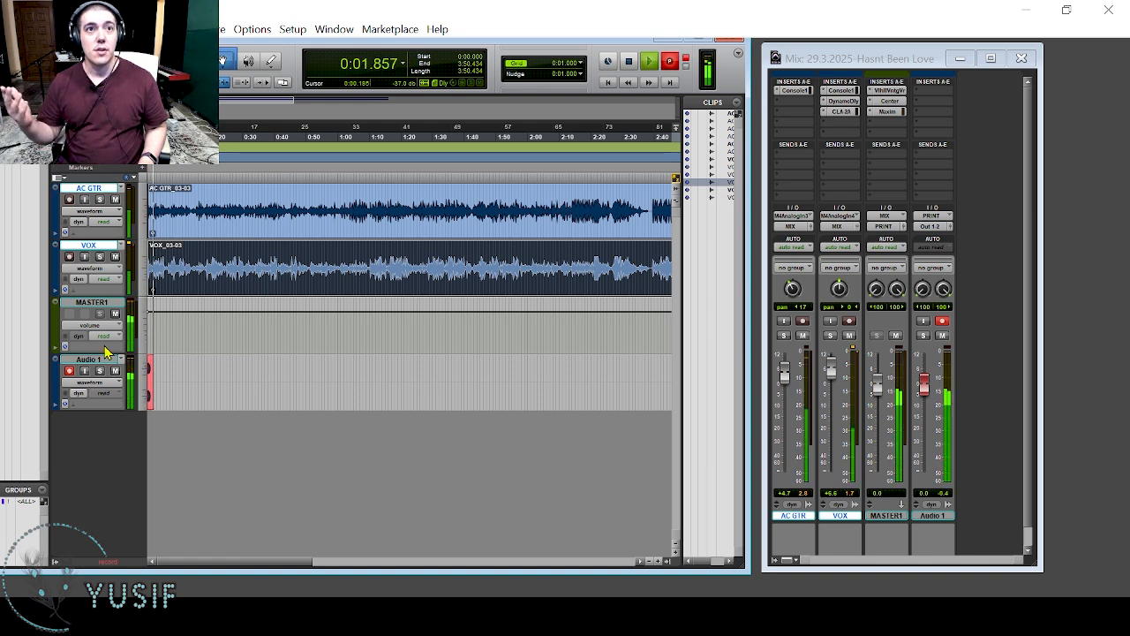
left_click(115, 315)
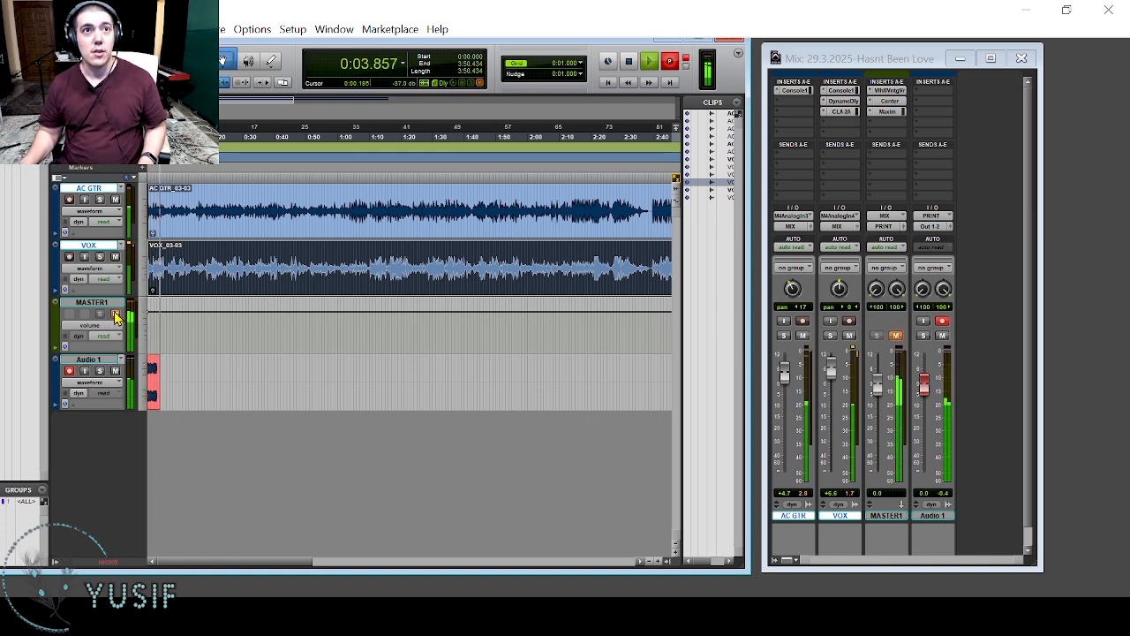
key("space")
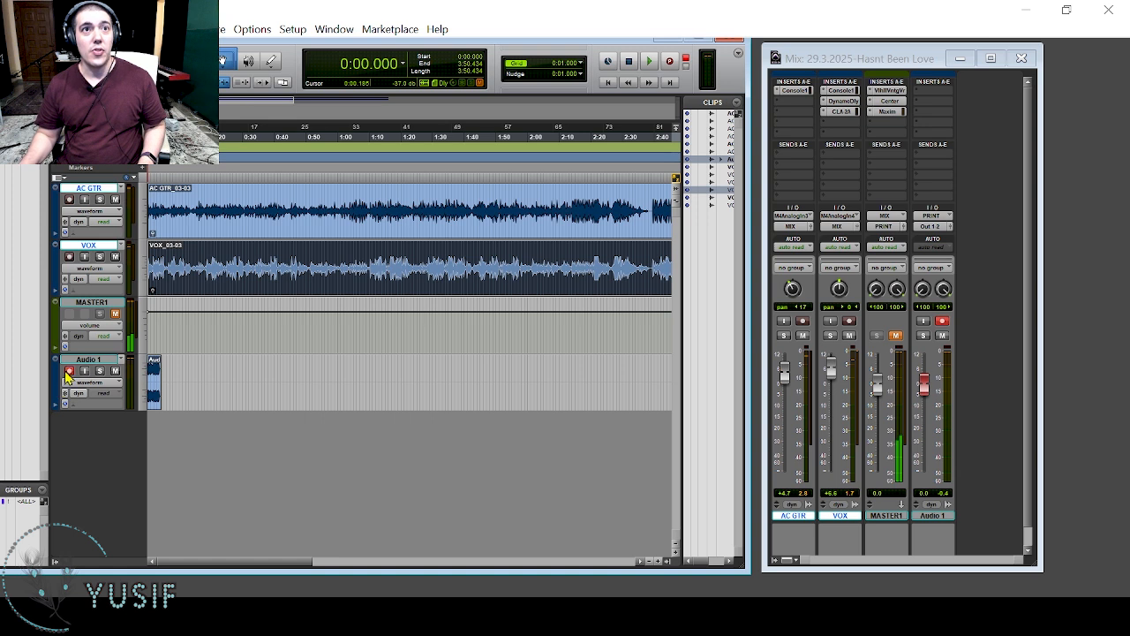